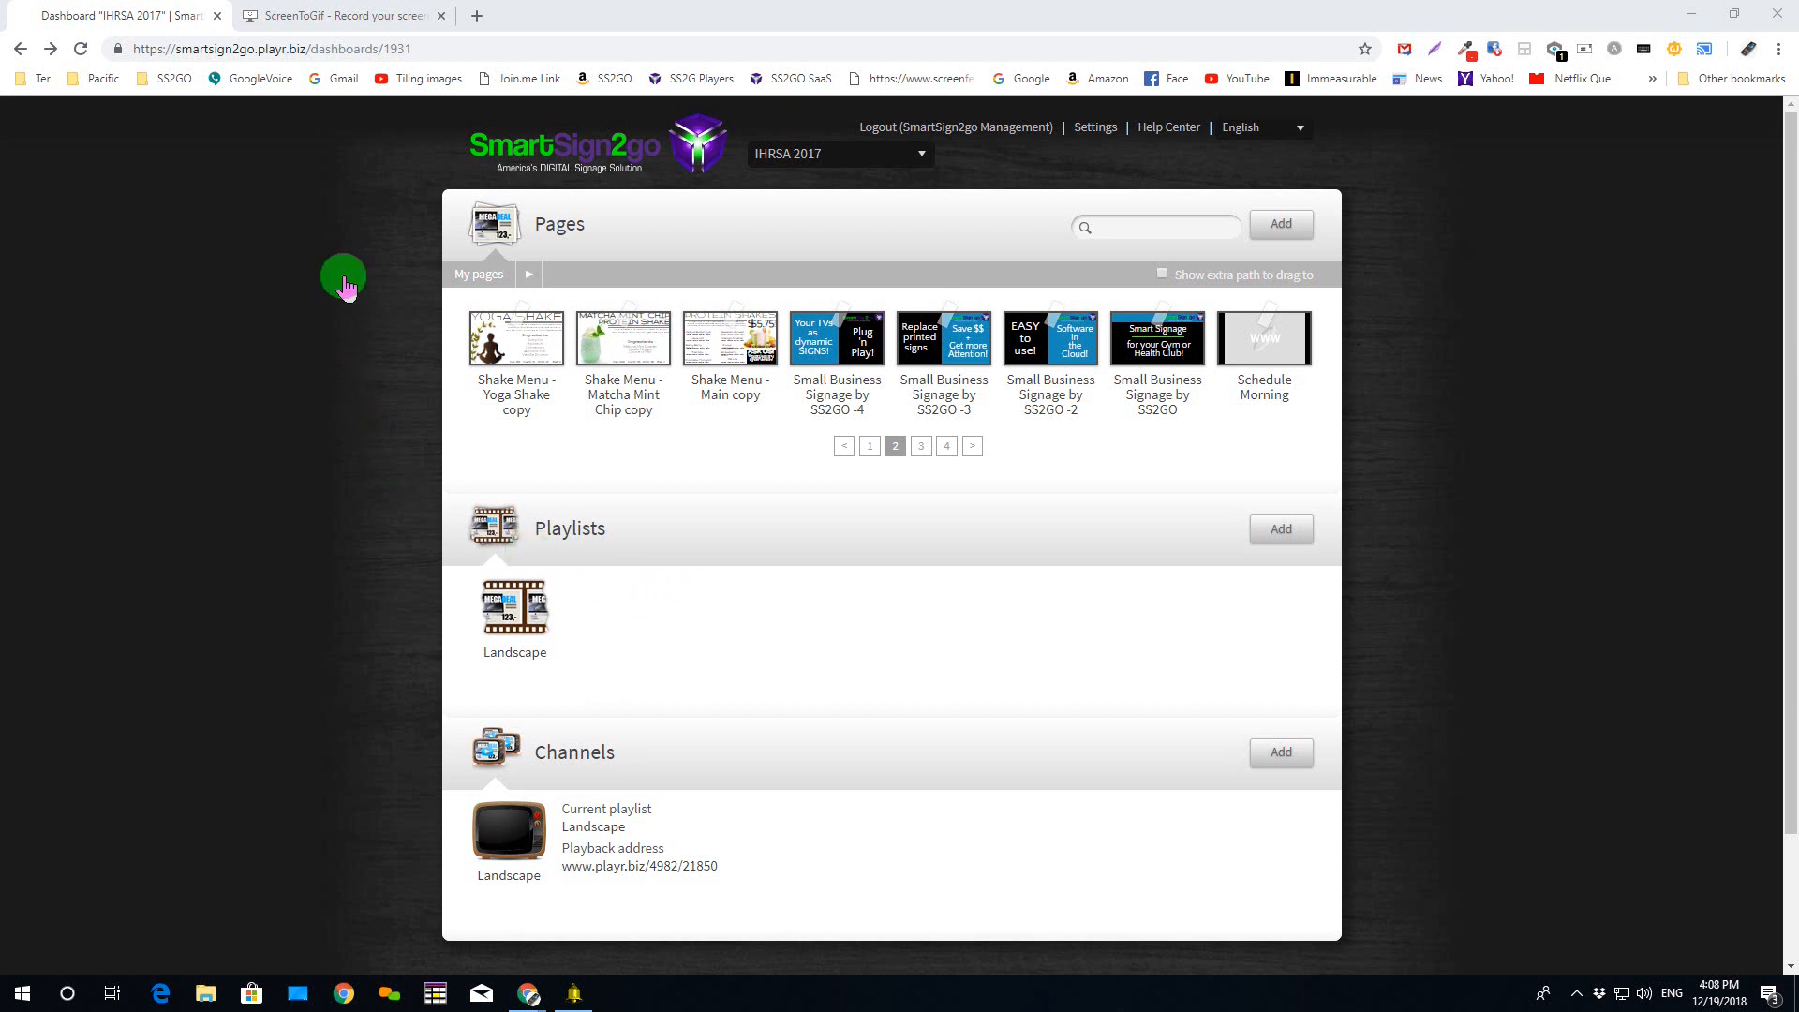
- View the ScreenToGif website's download page, then return to the signage dashboard
{"action": "left_click", "coordinate": [339, 24]}
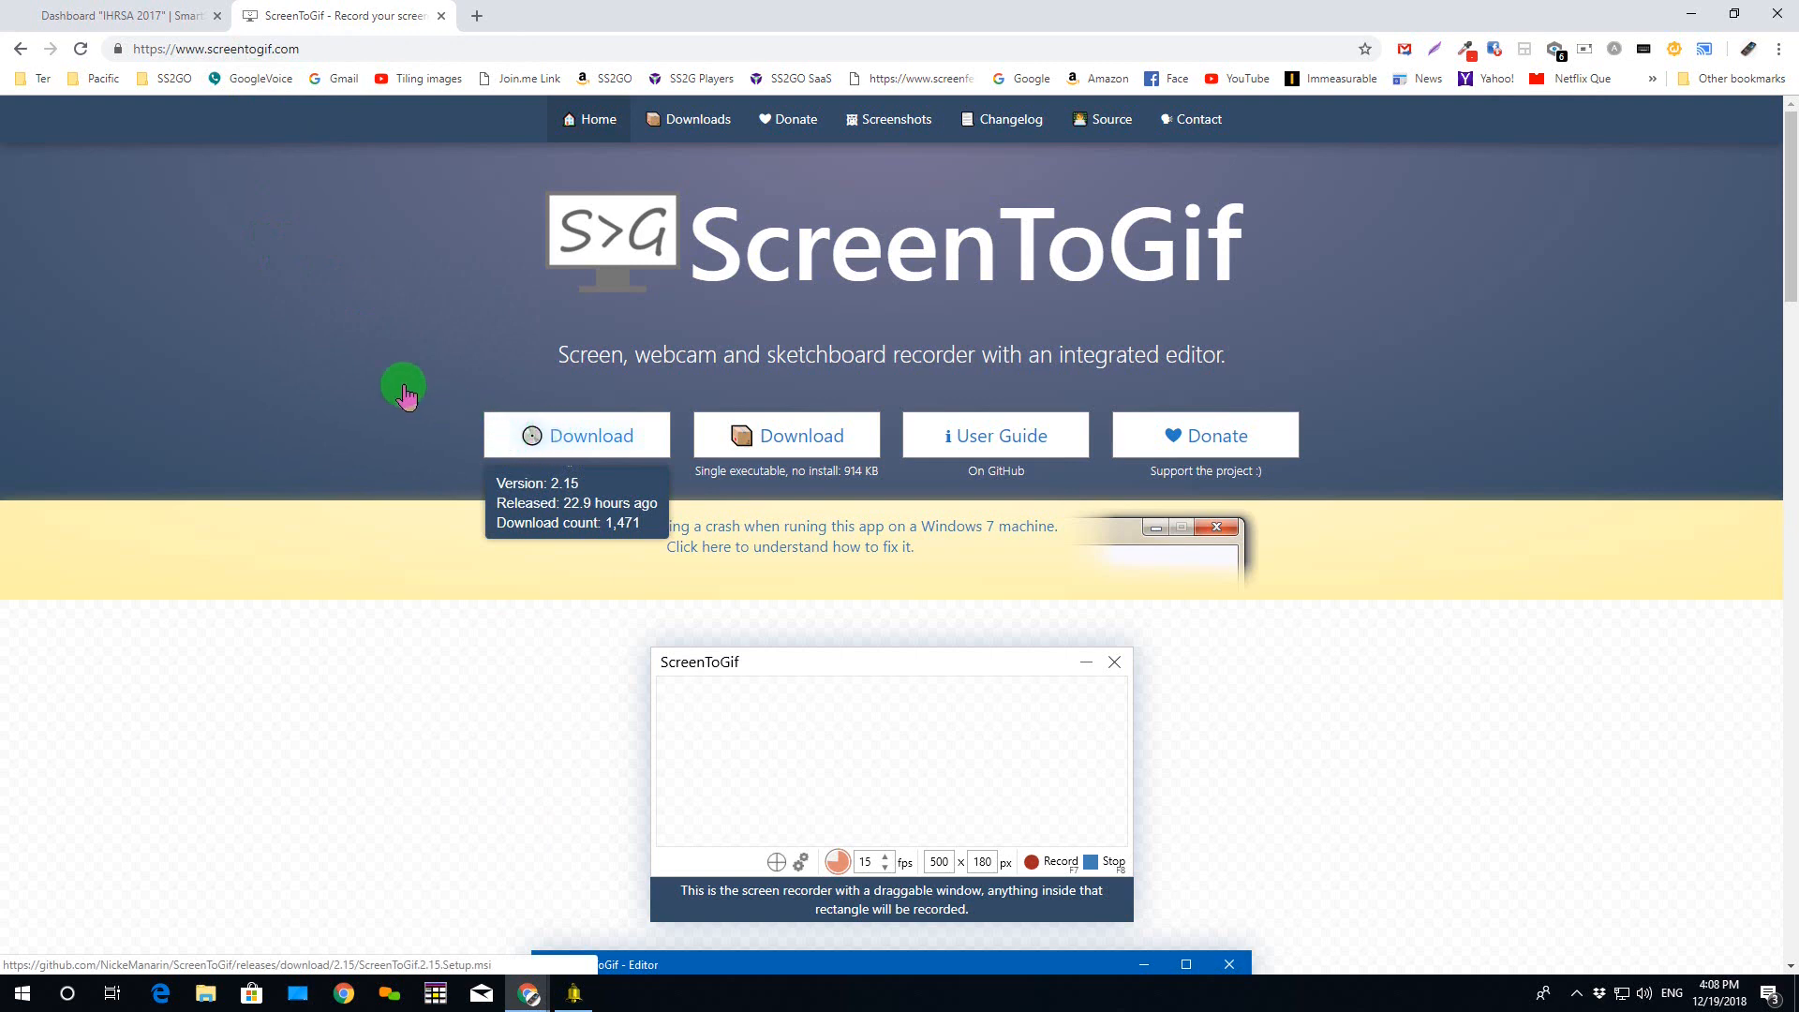
{"action": "left_click", "coordinate": [143, 17]}
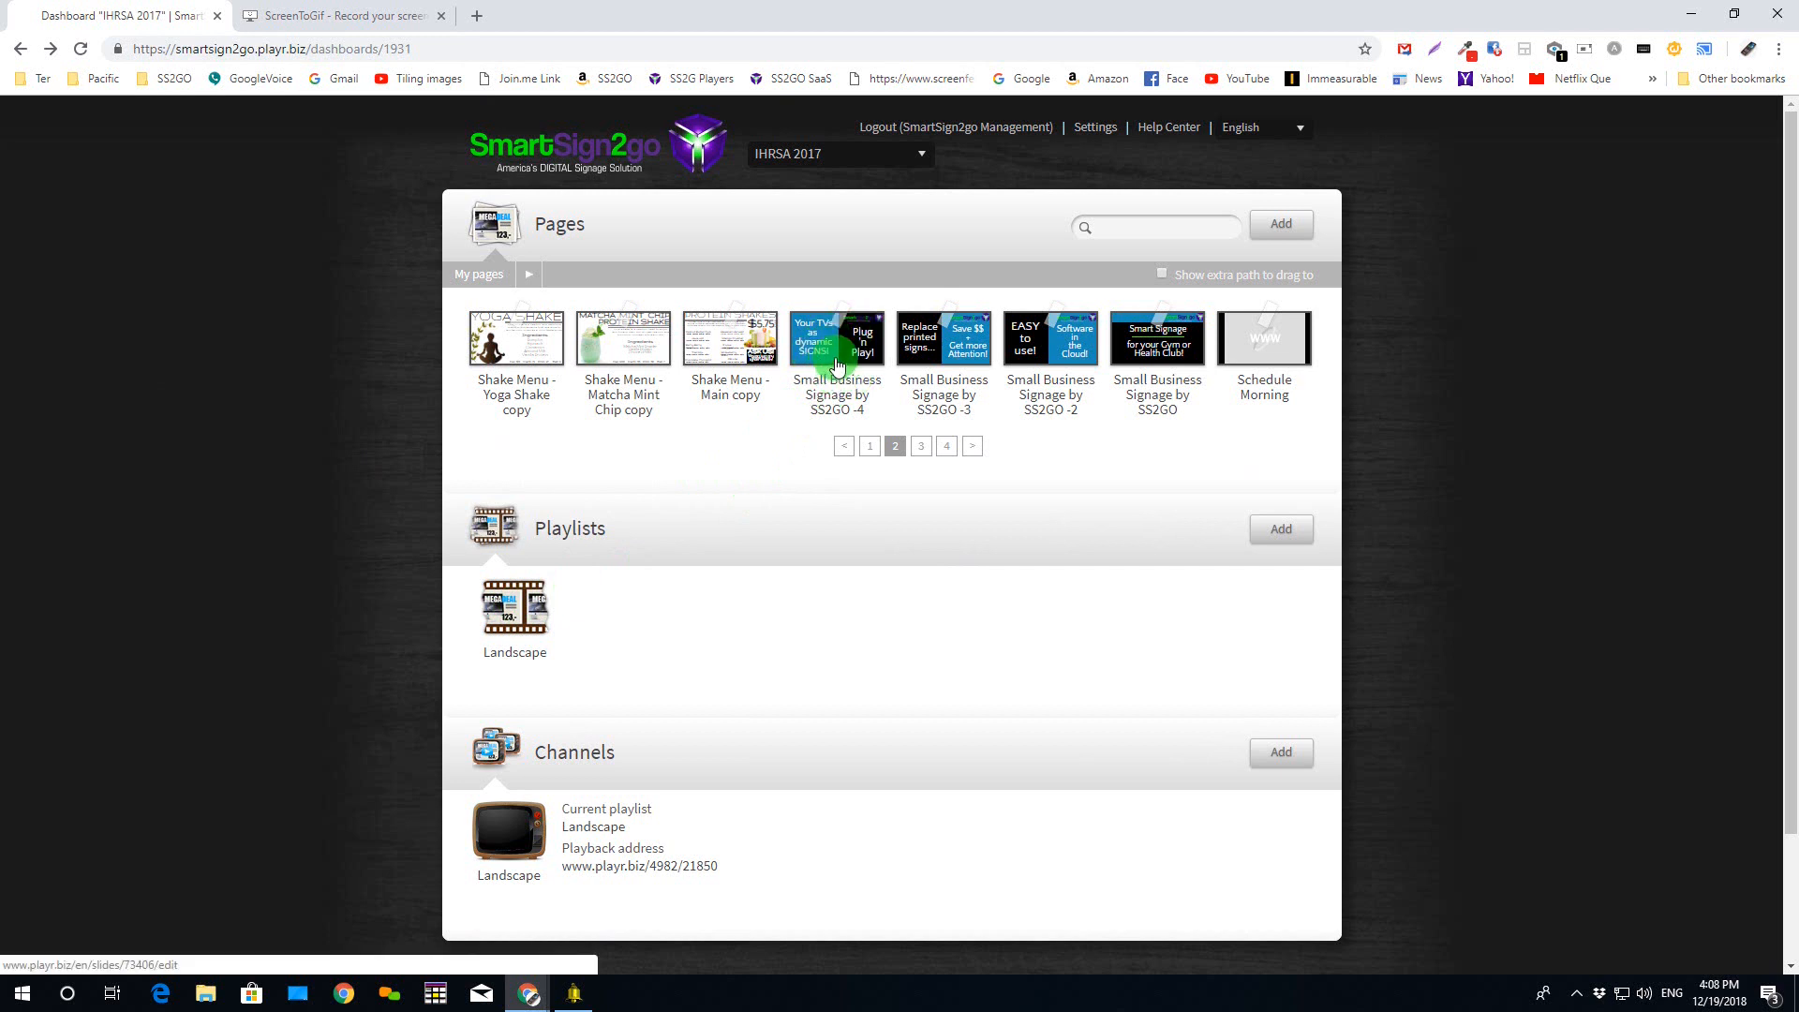
- Open the Landscape playlist for editing and launch its preview
{"action": "left_click_drag", "start_coordinate": [828, 369], "coordinate": [532, 613]}
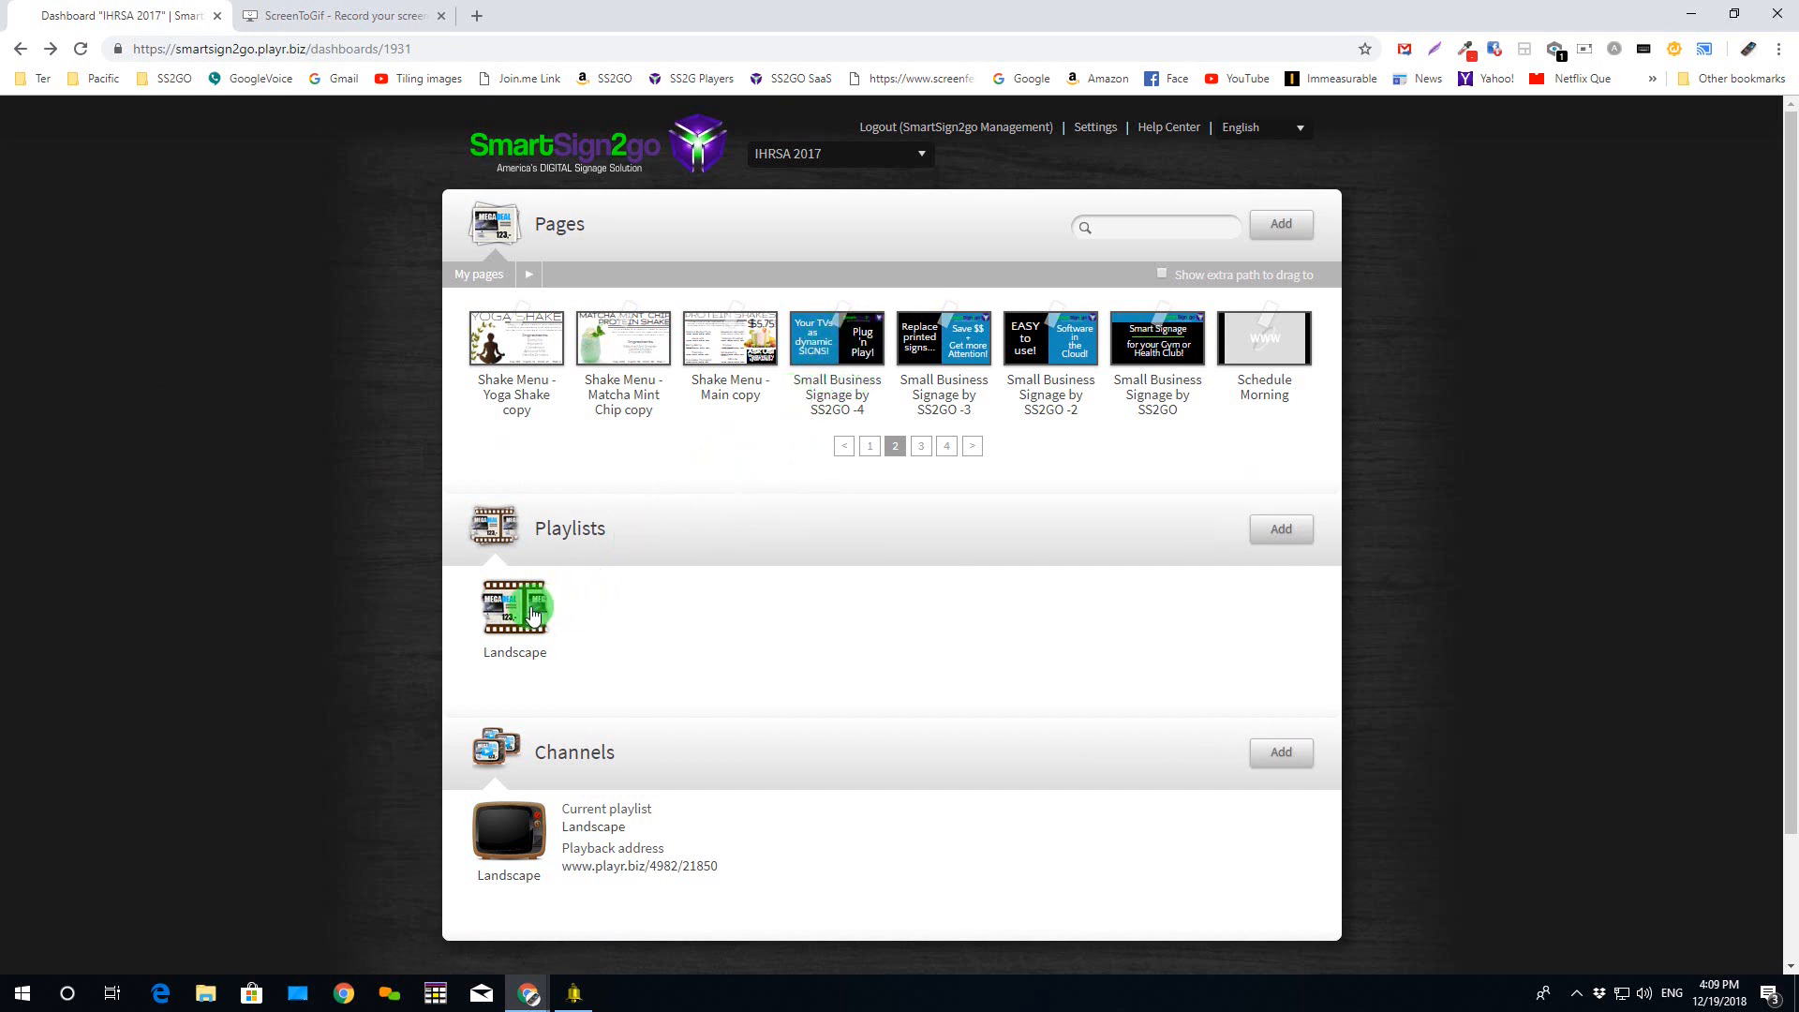
{"action": "left_click", "coordinate": [510, 610]}
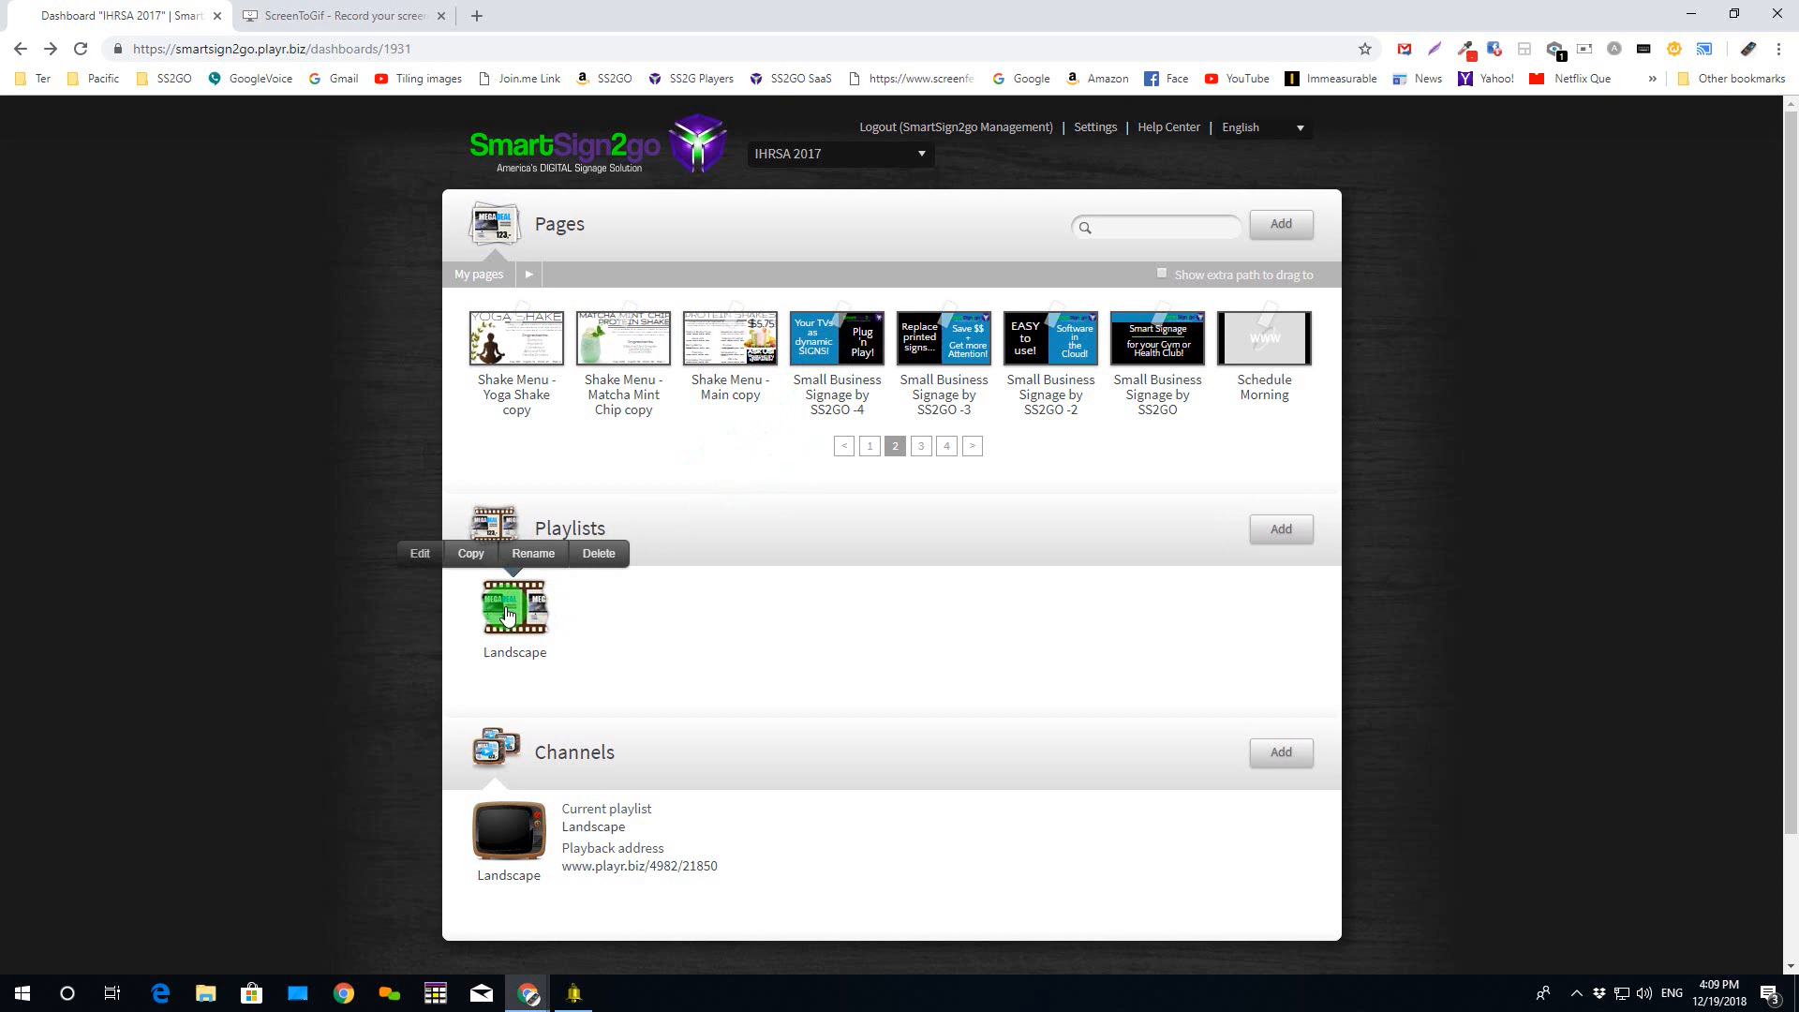
{"action": "left_click", "coordinate": [421, 557]}
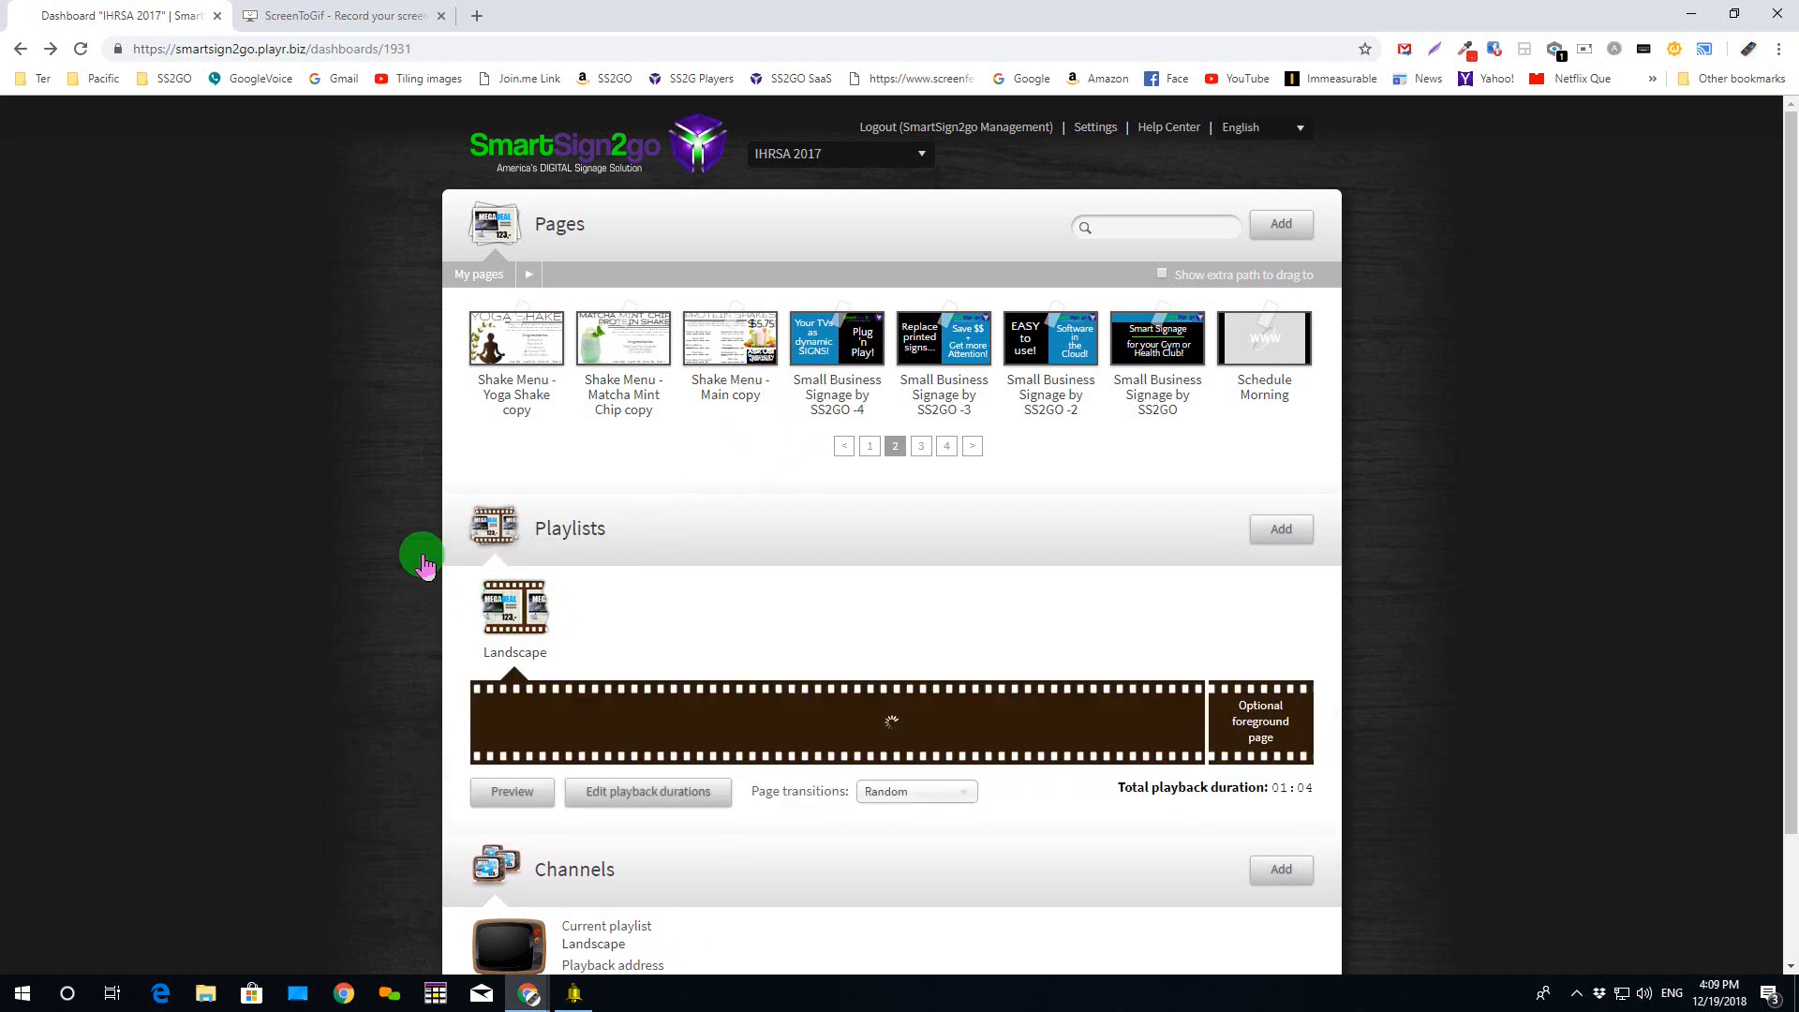
{"action": "scroll", "coordinate": [422, 558], "scroll_direction": "down", "scroll_amount": 2}
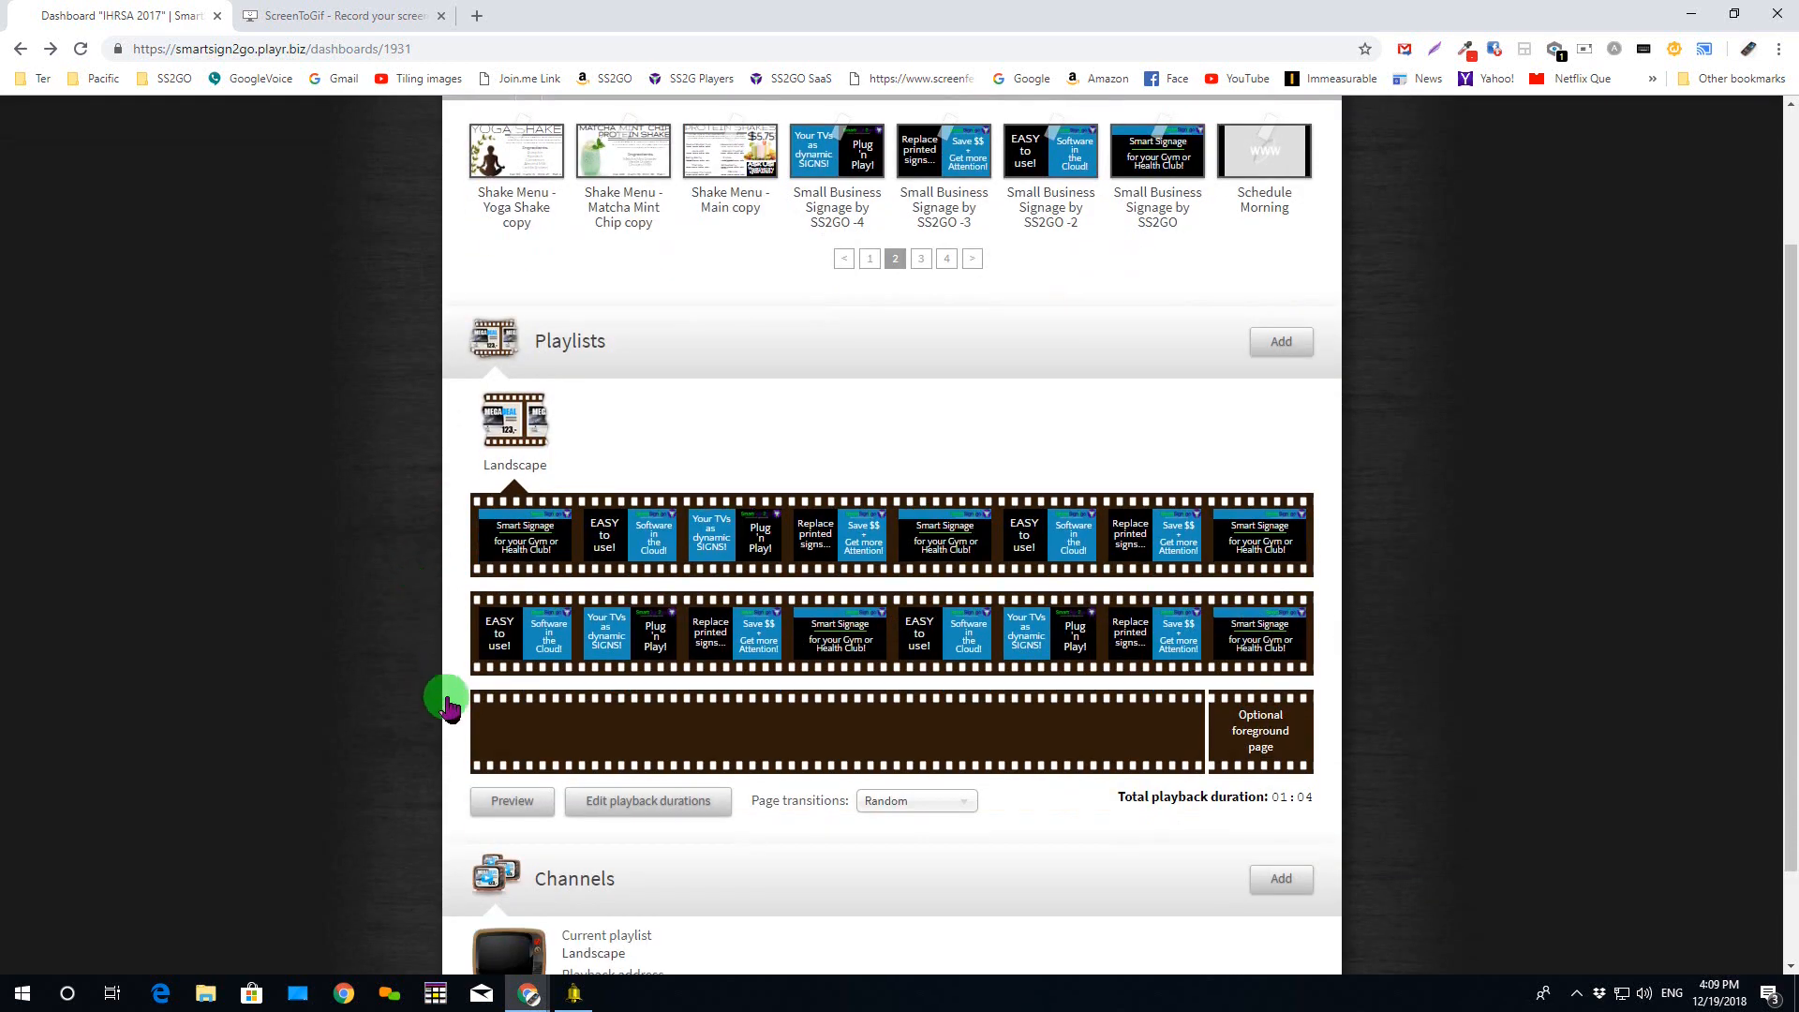
{"action": "left_click", "coordinate": [522, 804]}
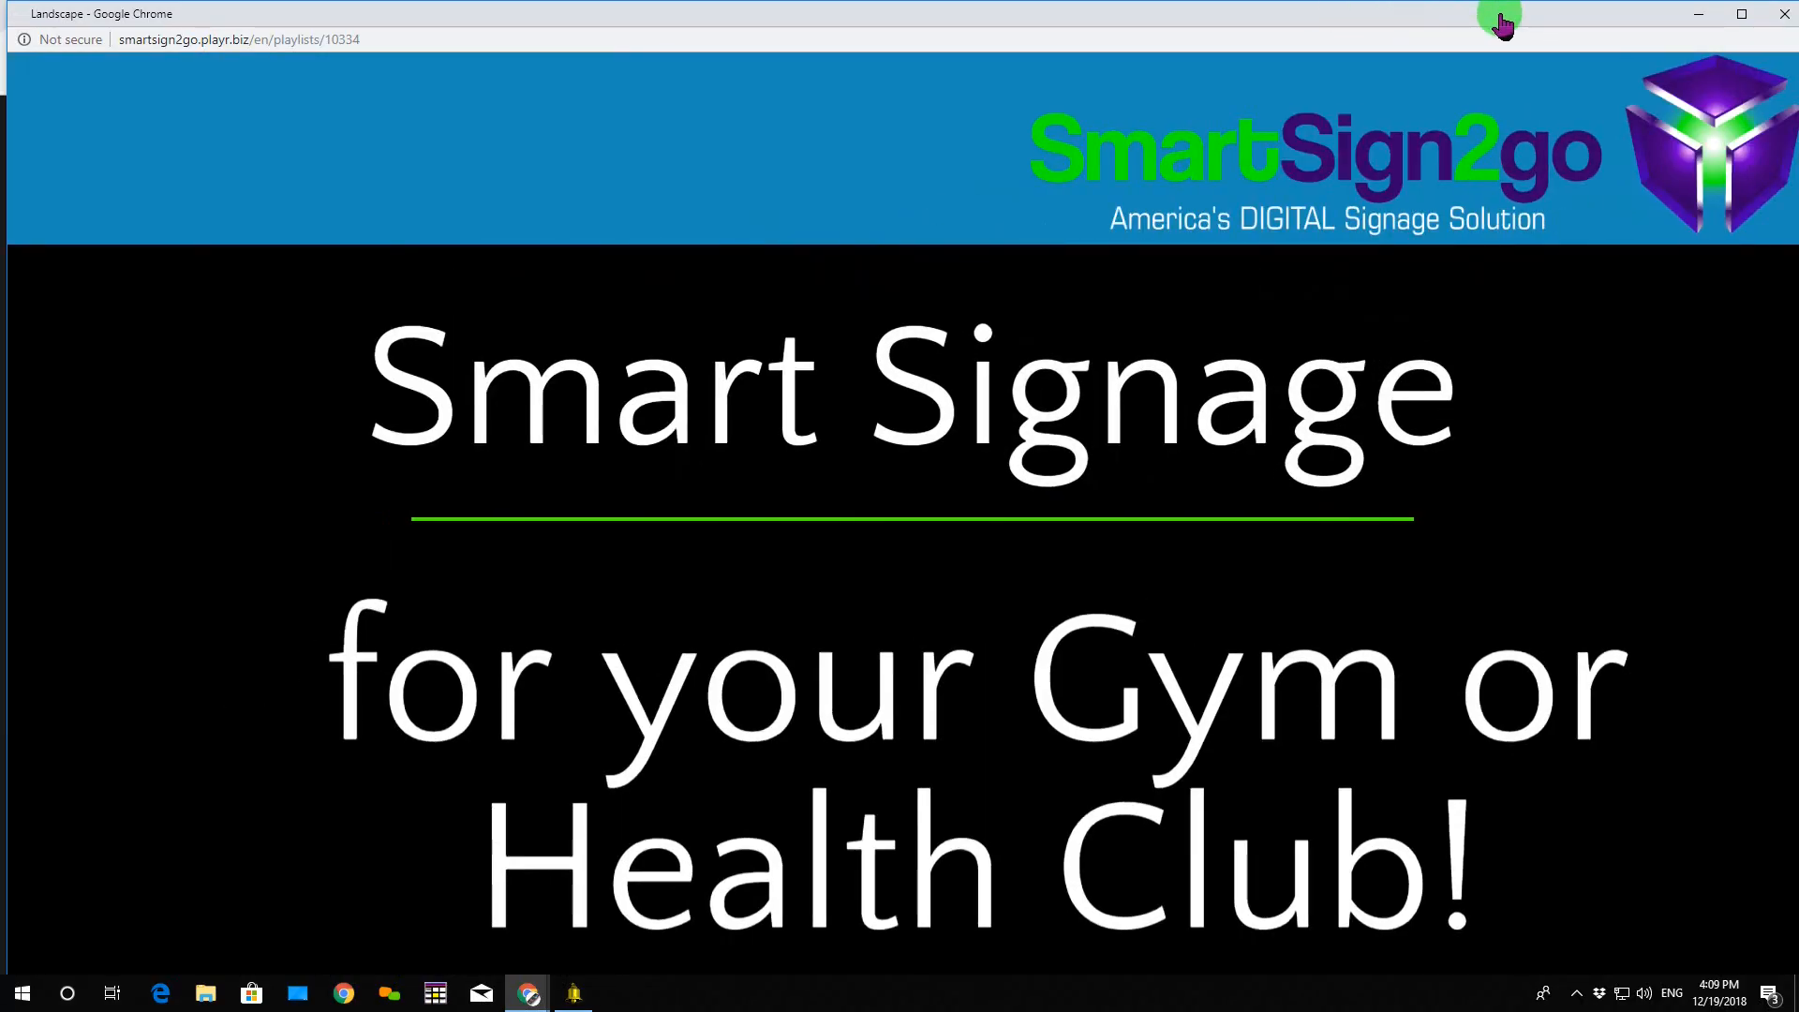
- Shrink the Landscape preview window to roughly a third of the screen width and place it over the middle of the dashboard
{"action": "mouse_move", "coordinate": [1494, 20]}
{"action": "left_mouse_down"}
{"action": "mouse_move", "coordinate": [1281, 107]}
{"action": "mouse_move", "coordinate": [1197, 194]}
{"action": "left_mouse_up"}
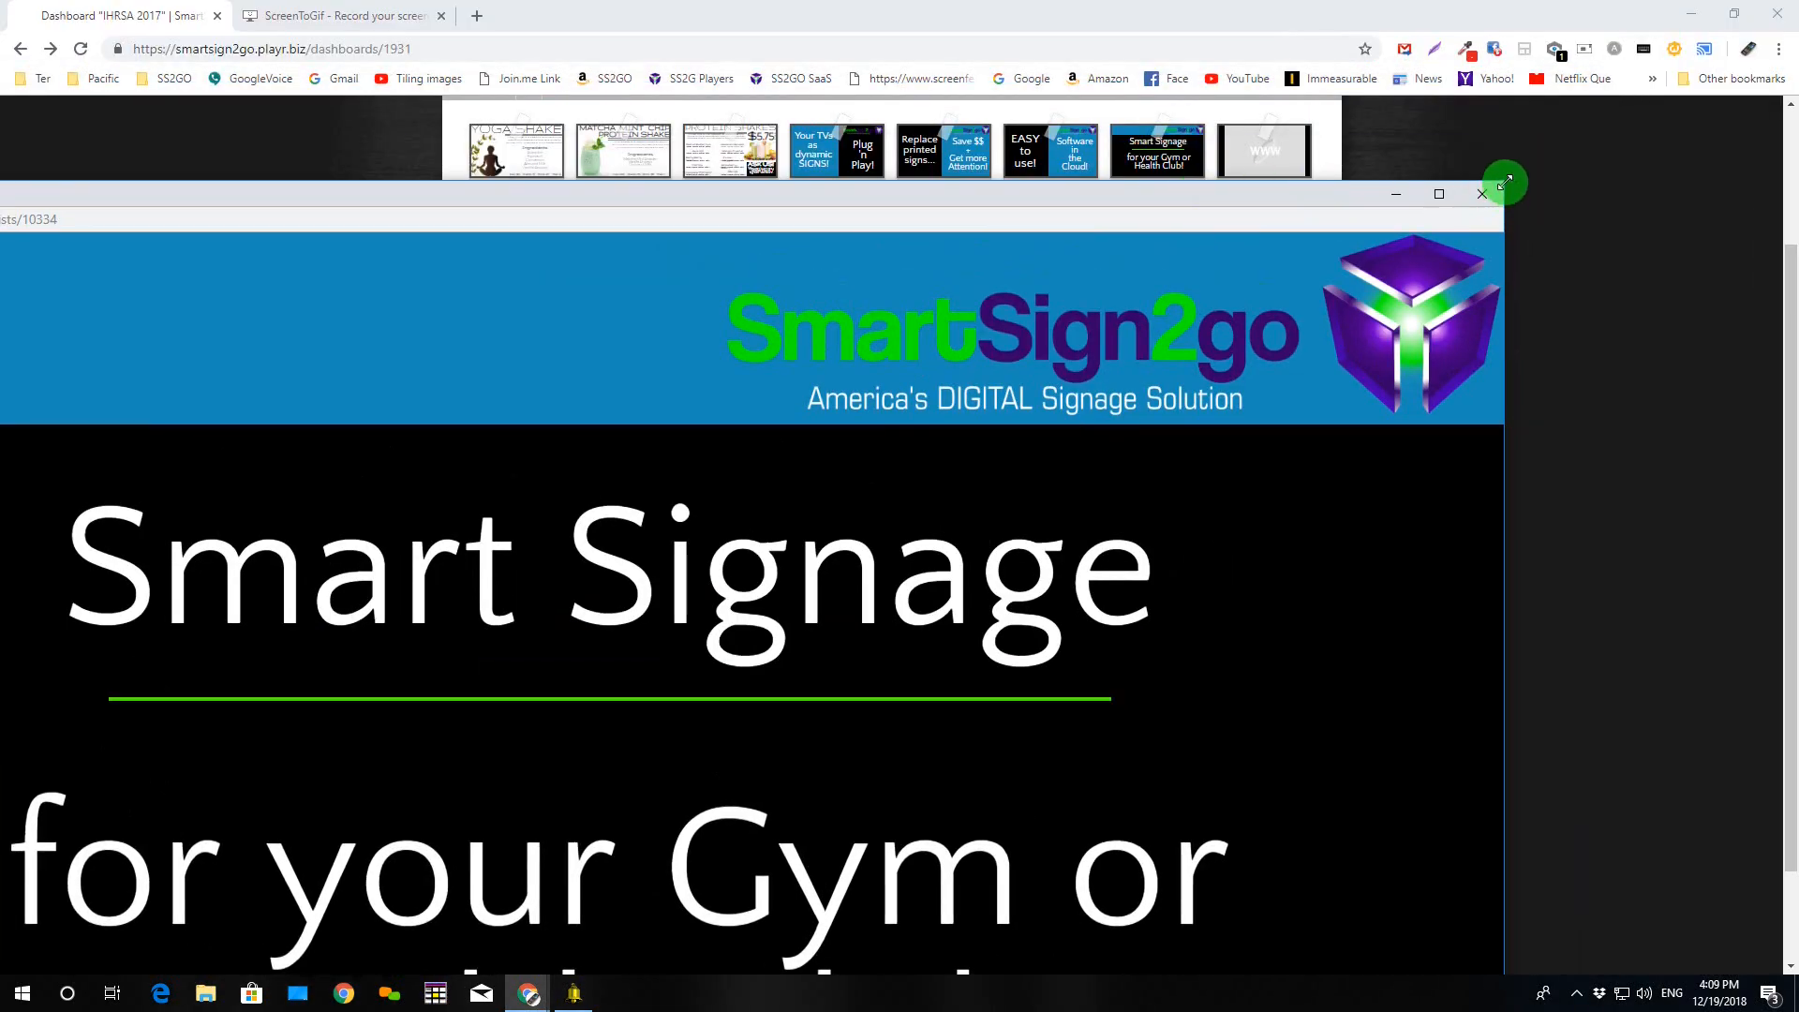
{"action": "left_click_drag", "start_coordinate": [1503, 182], "coordinate": [779, 531]}
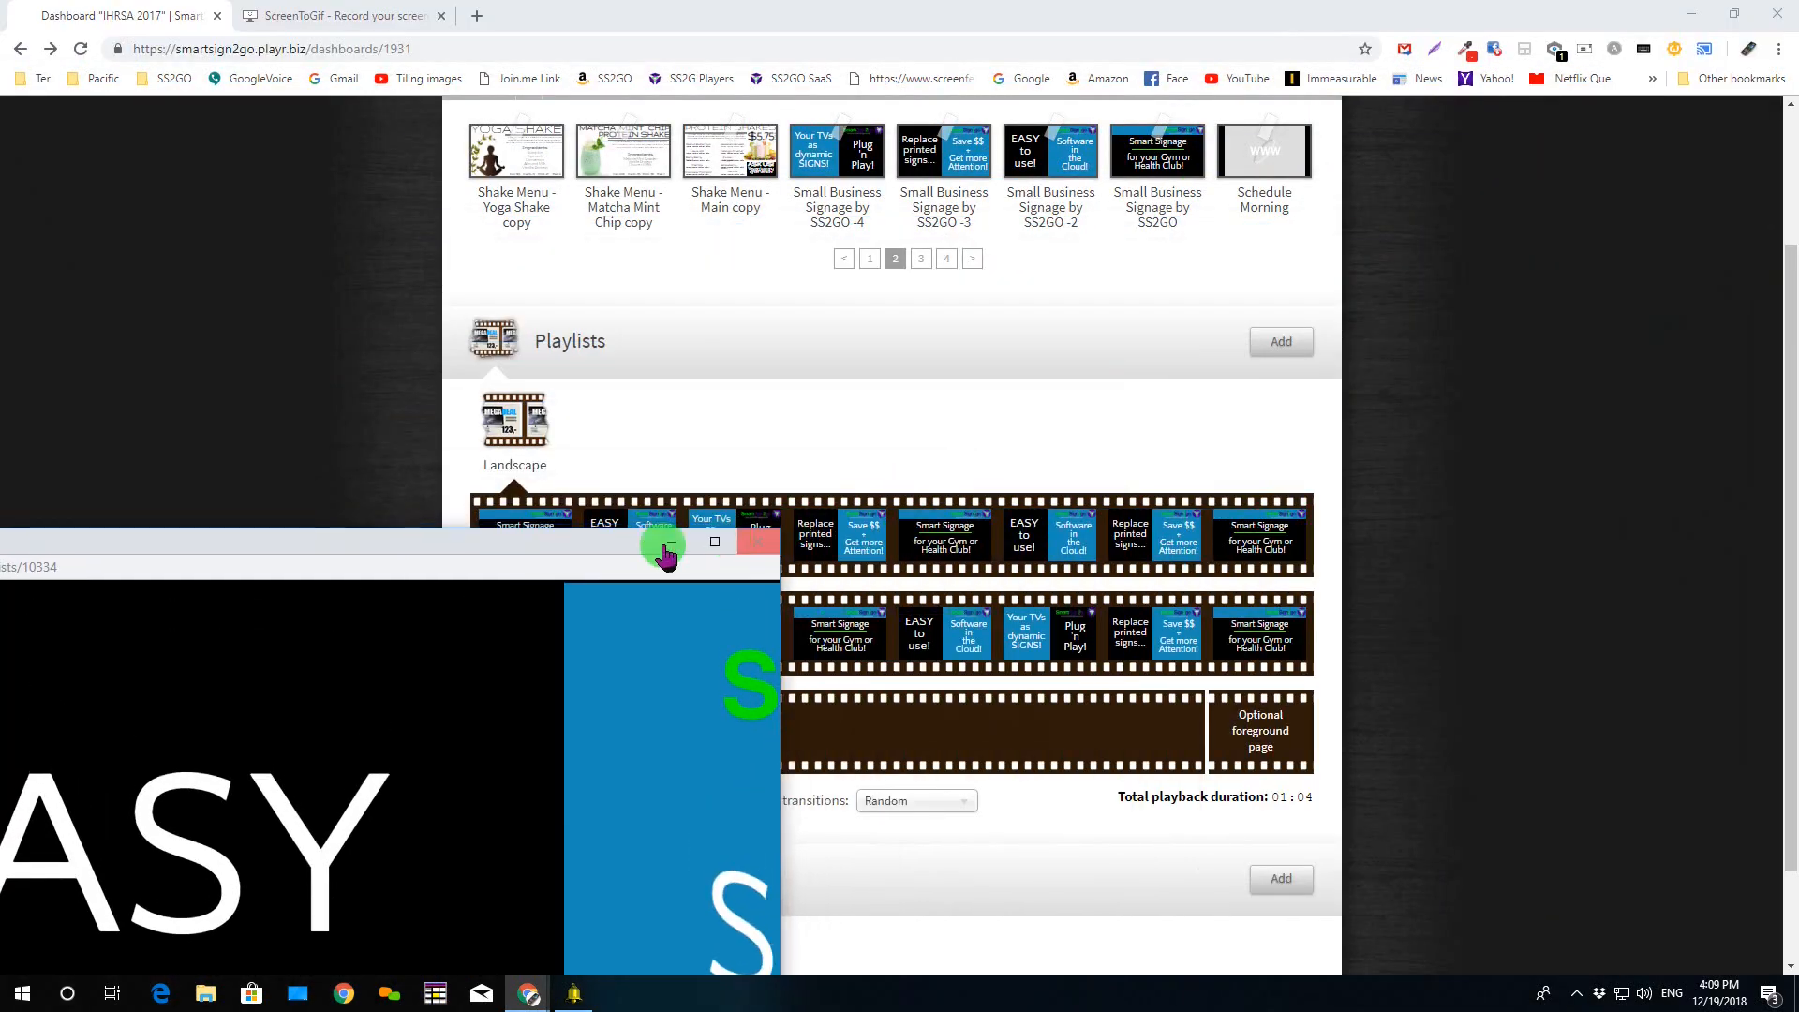
{"action": "left_click_drag", "start_coordinate": [536, 554], "coordinate": [1076, 241]}
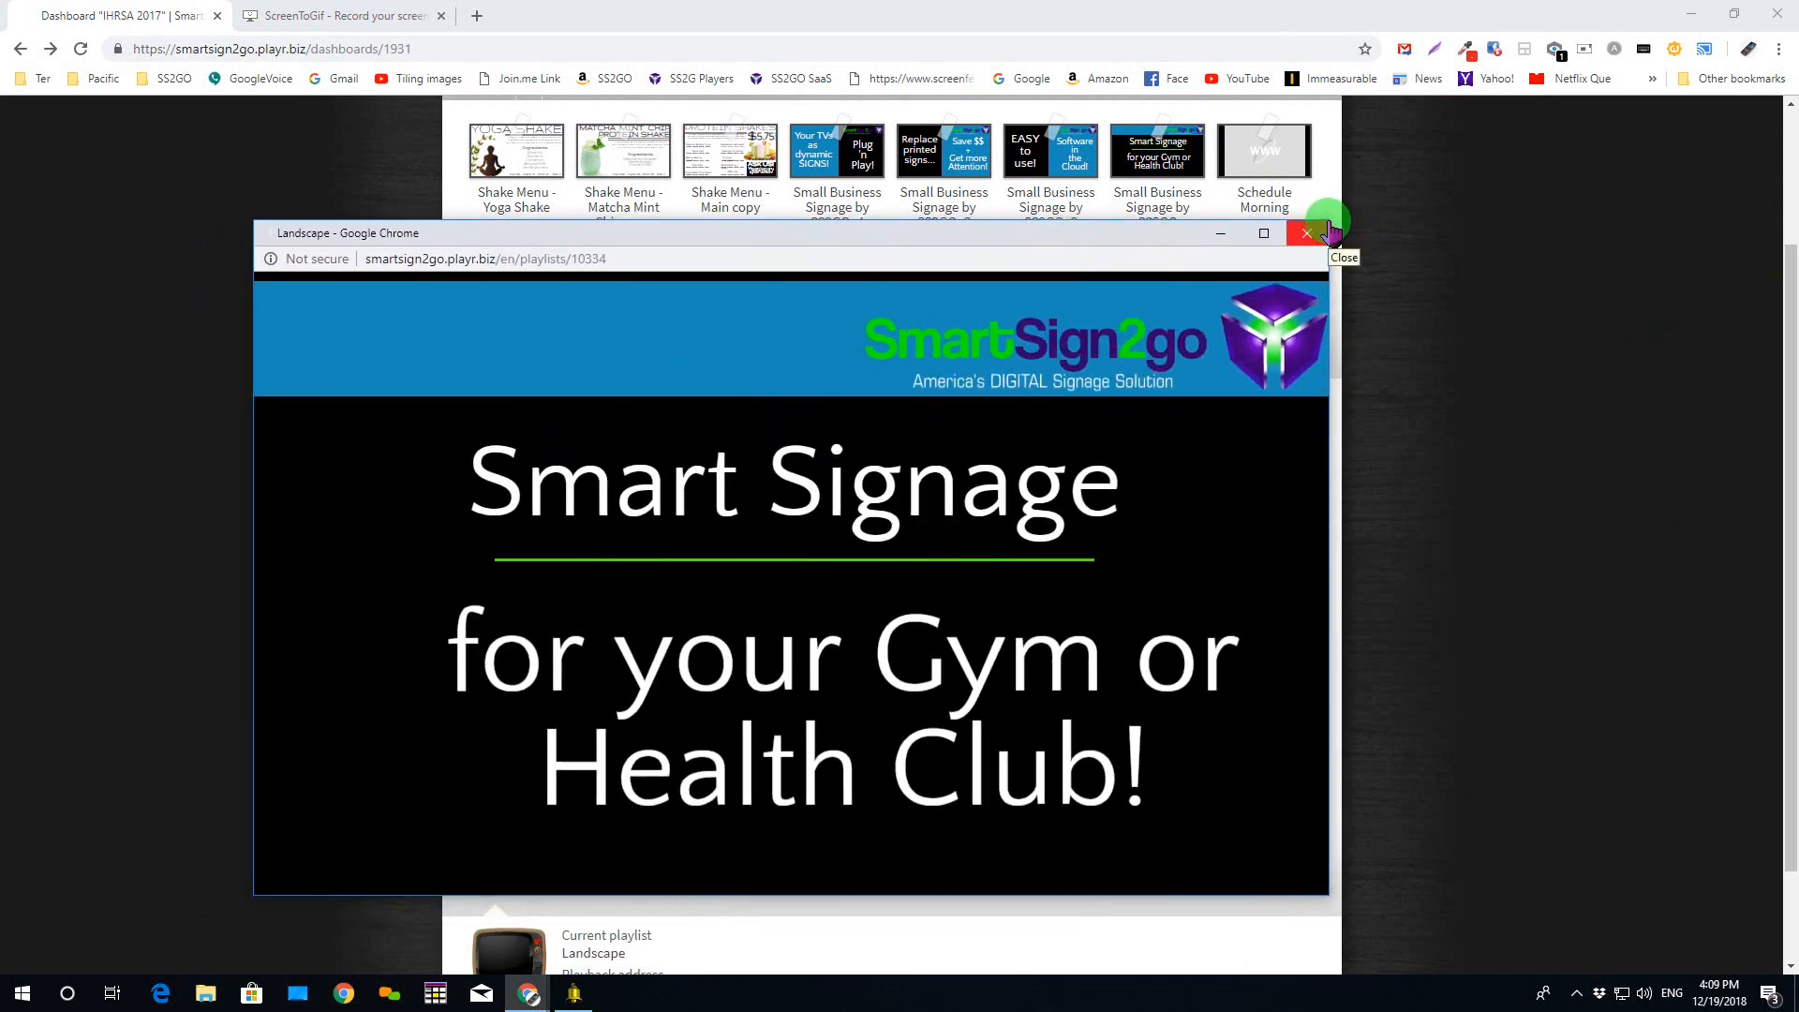
{"action": "left_click_drag", "start_coordinate": [1331, 230], "coordinate": [880, 414]}
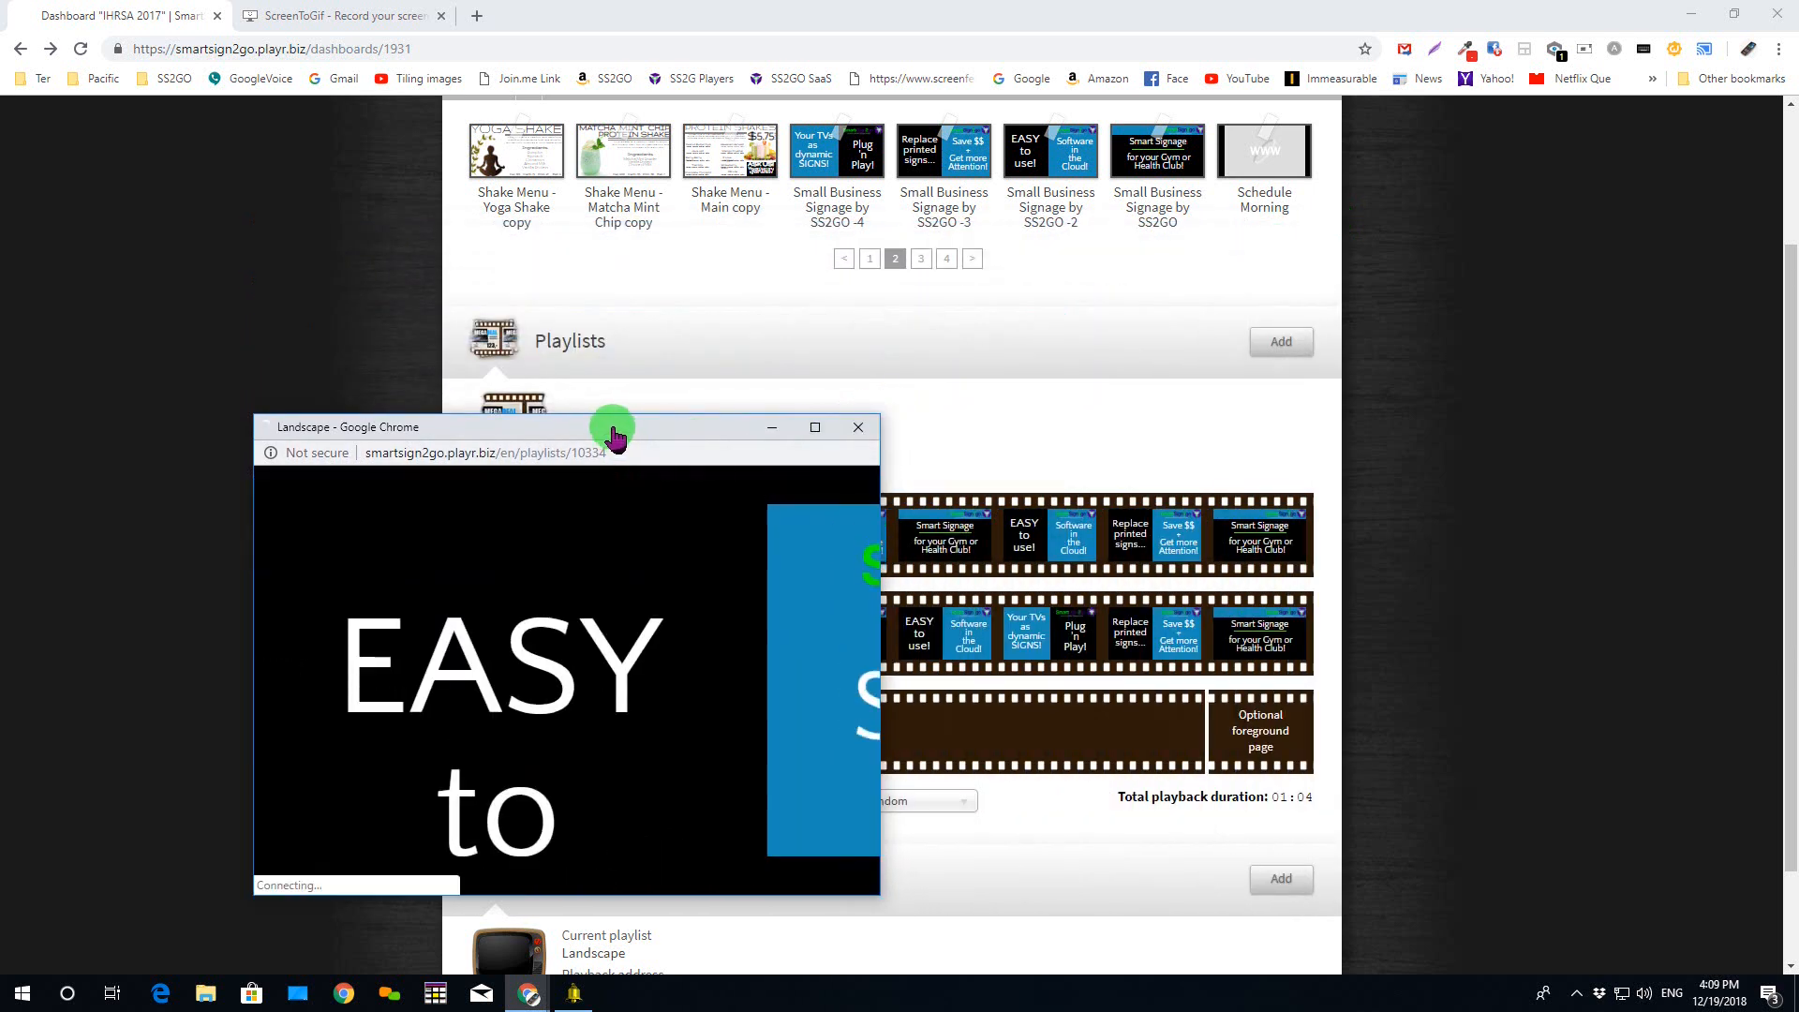
{"action": "left_click_drag", "start_coordinate": [614, 433], "coordinate": [818, 342]}
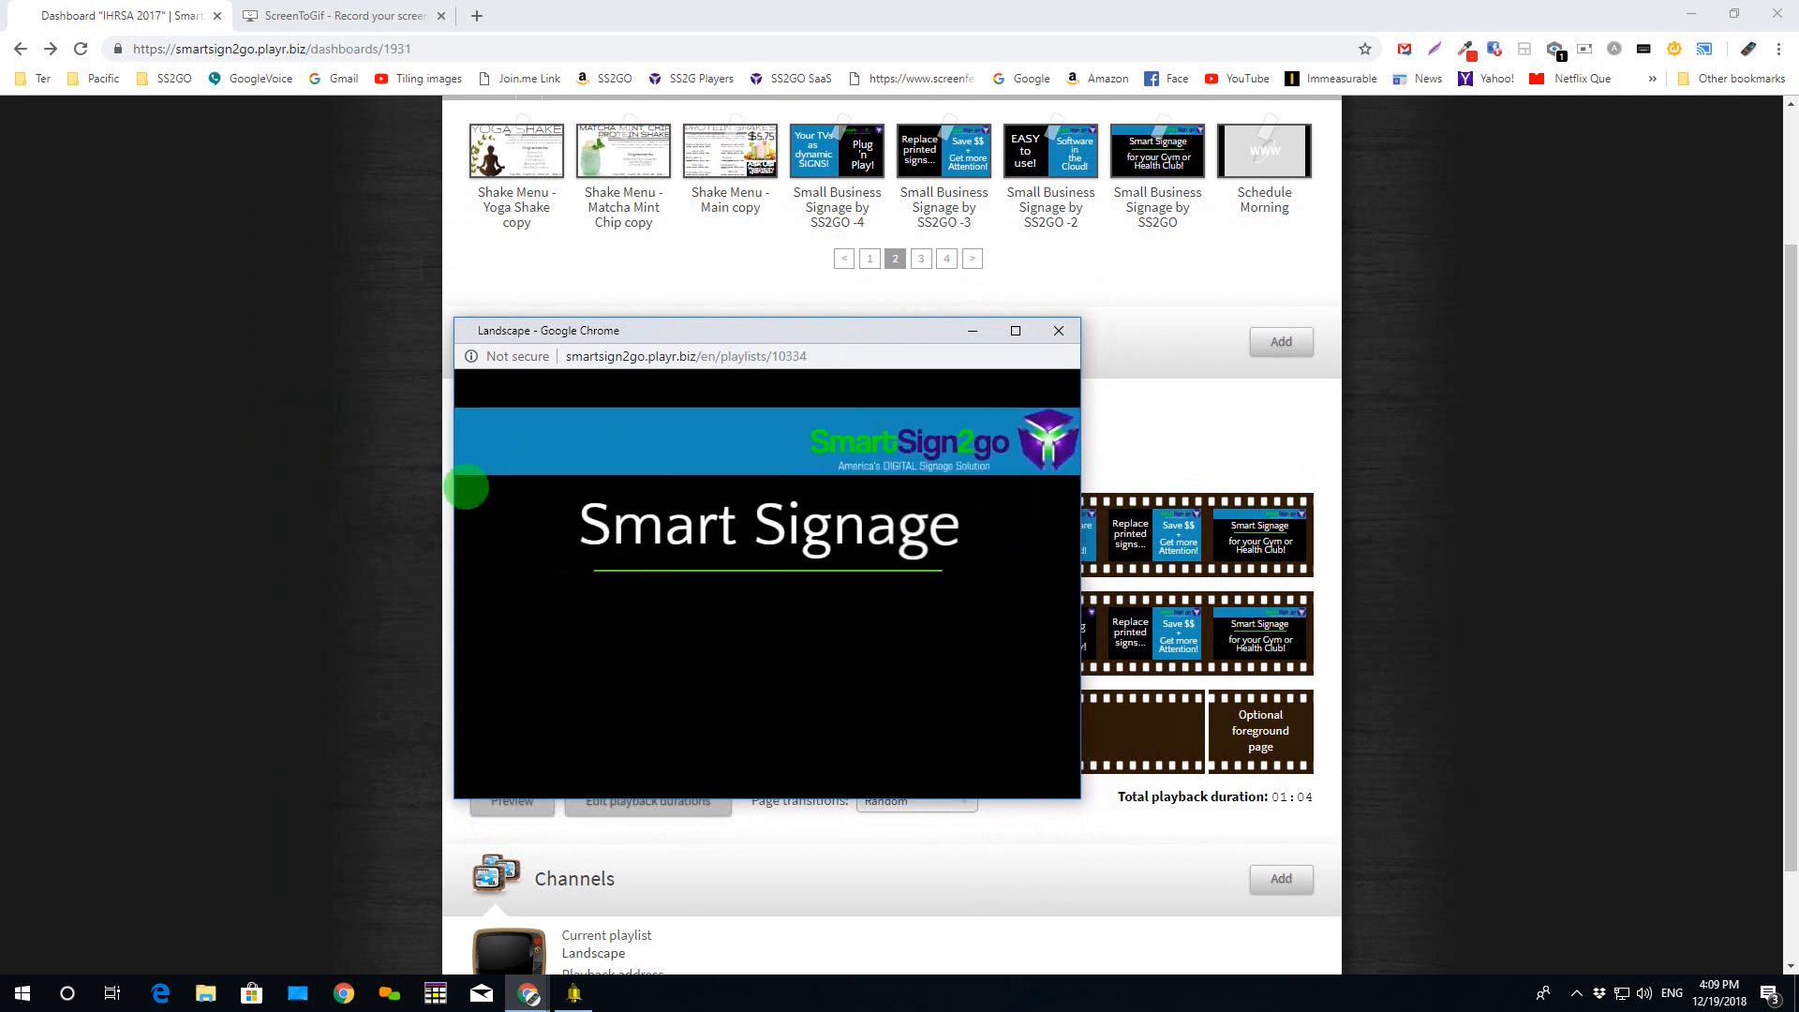
- Launch ScreenToGif and open its screen recorder
{"action": "left_click", "coordinate": [69, 995]}
{"action": "type", "text": "screen"}
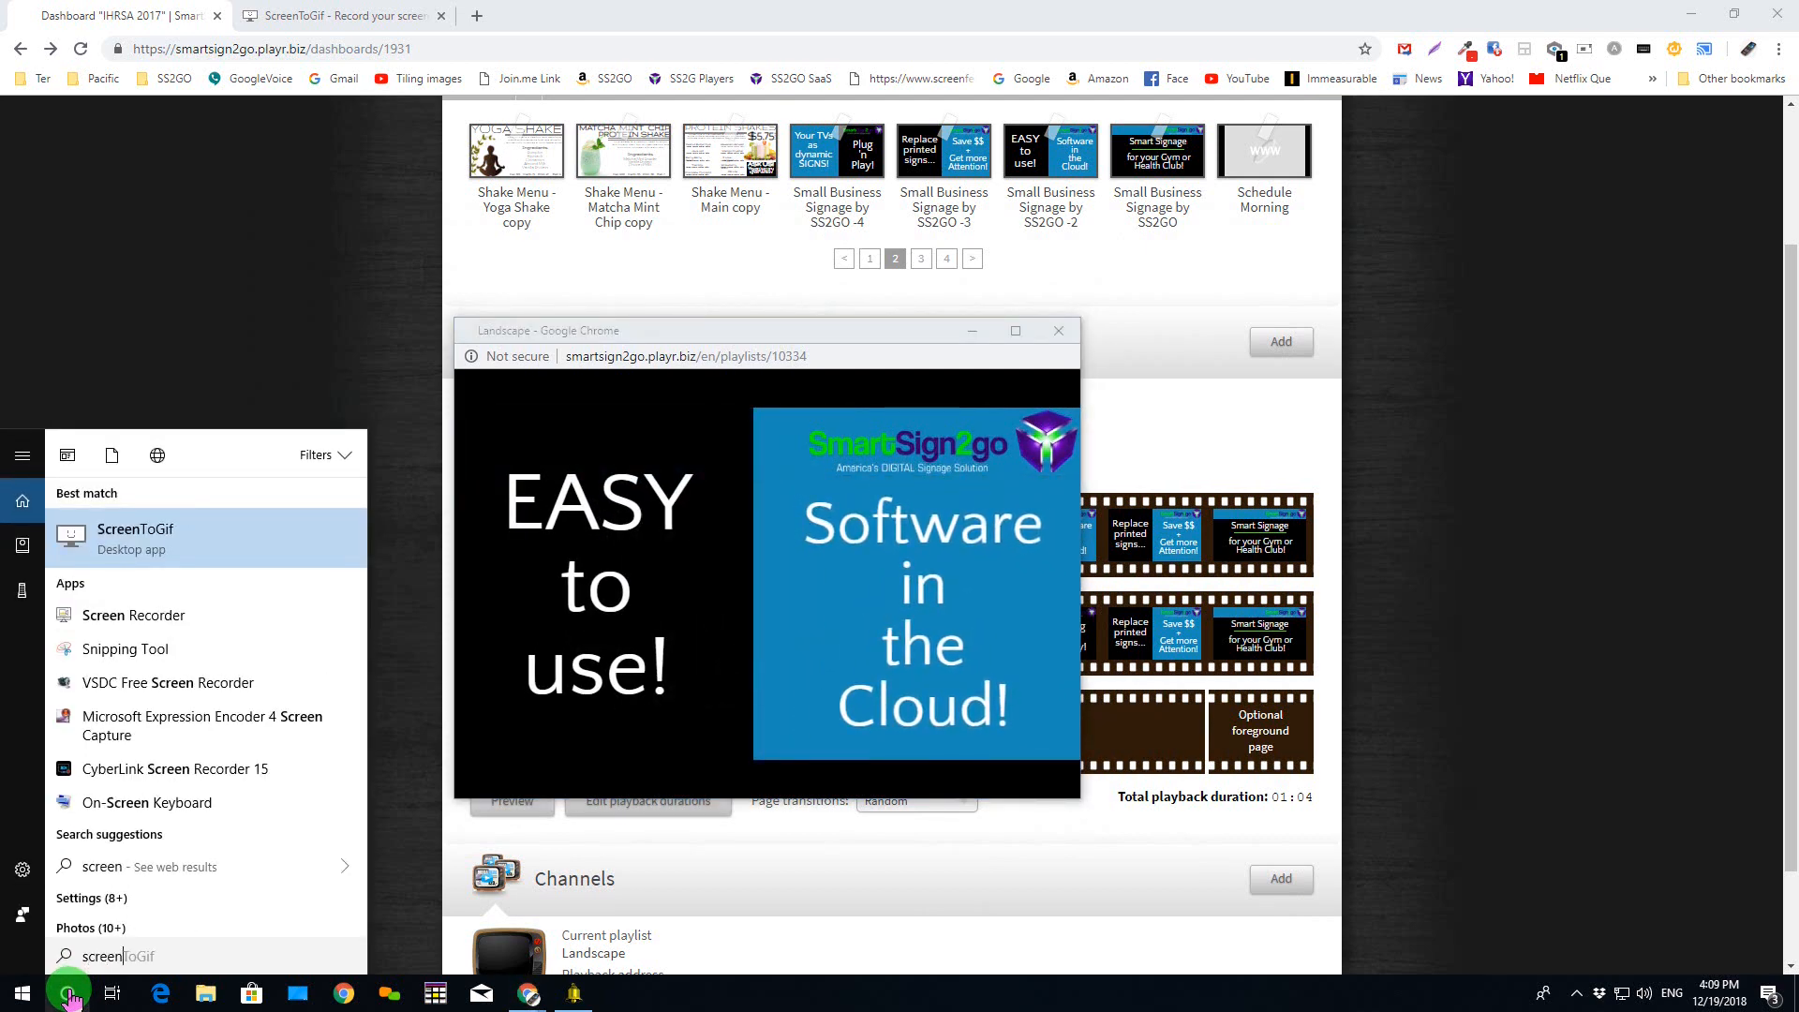
{"action": "left_click", "coordinate": [176, 537]}
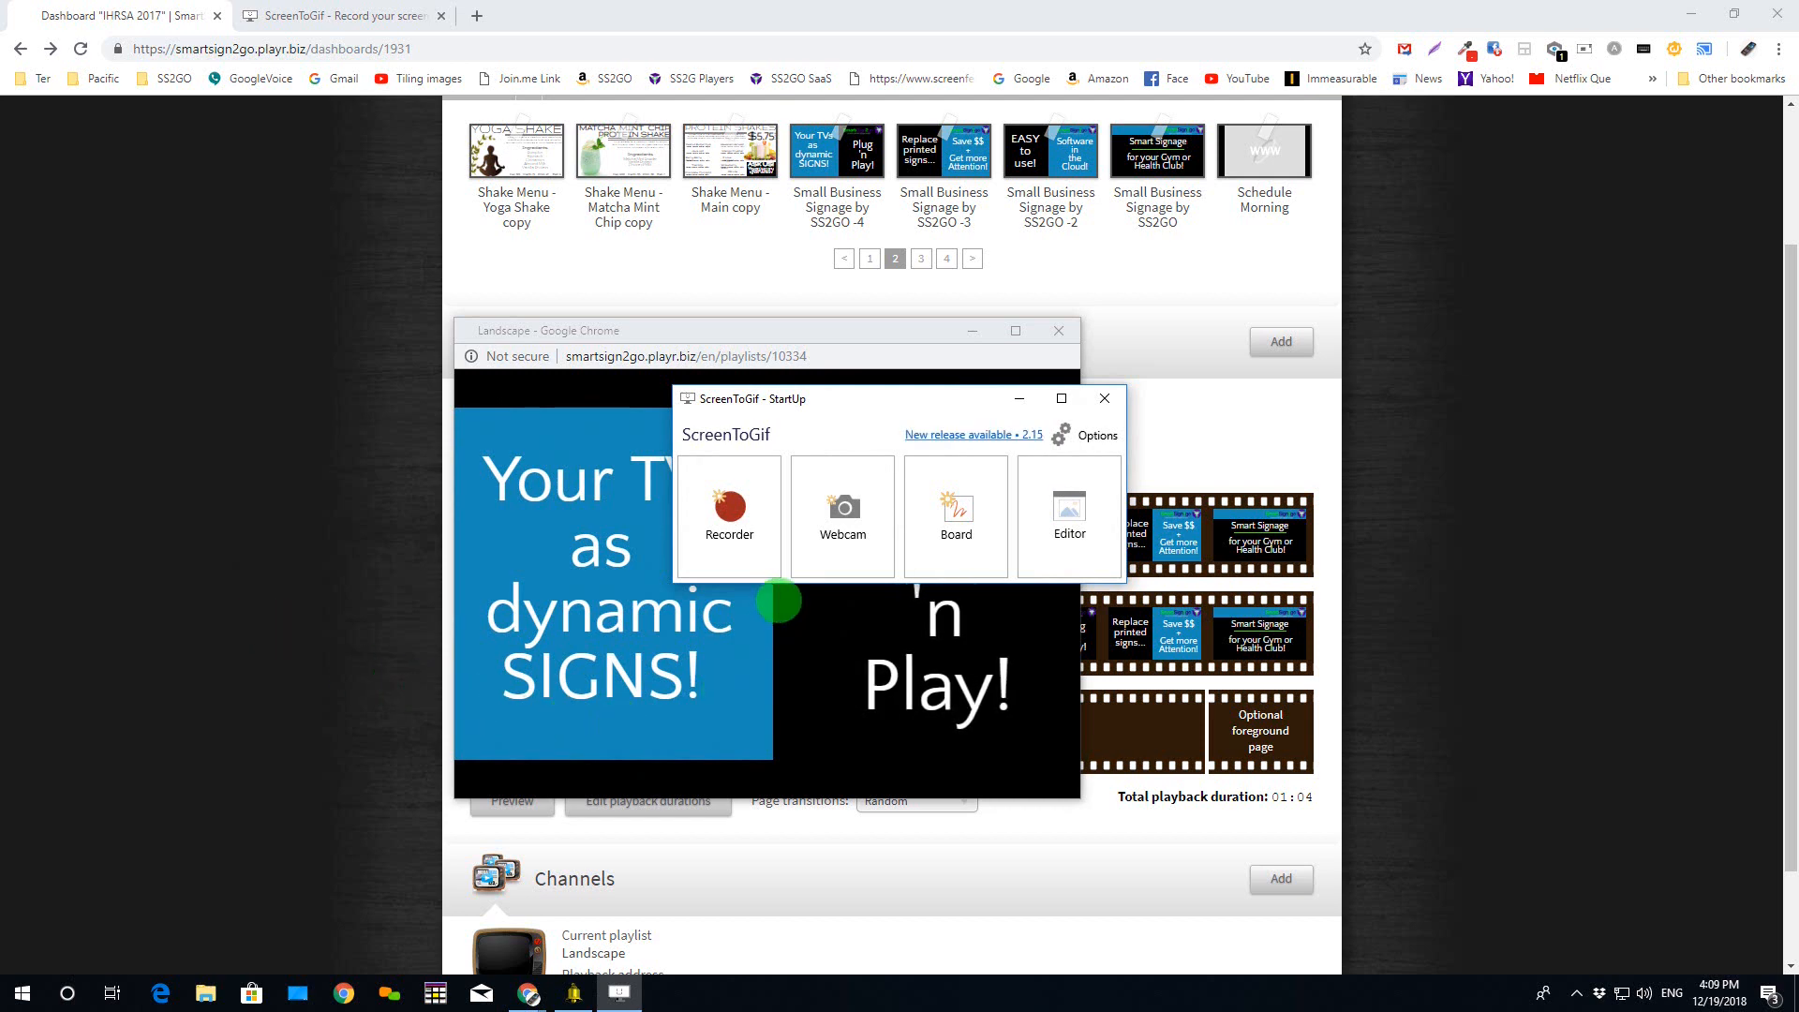
{"action": "left_click", "coordinate": [742, 533]}
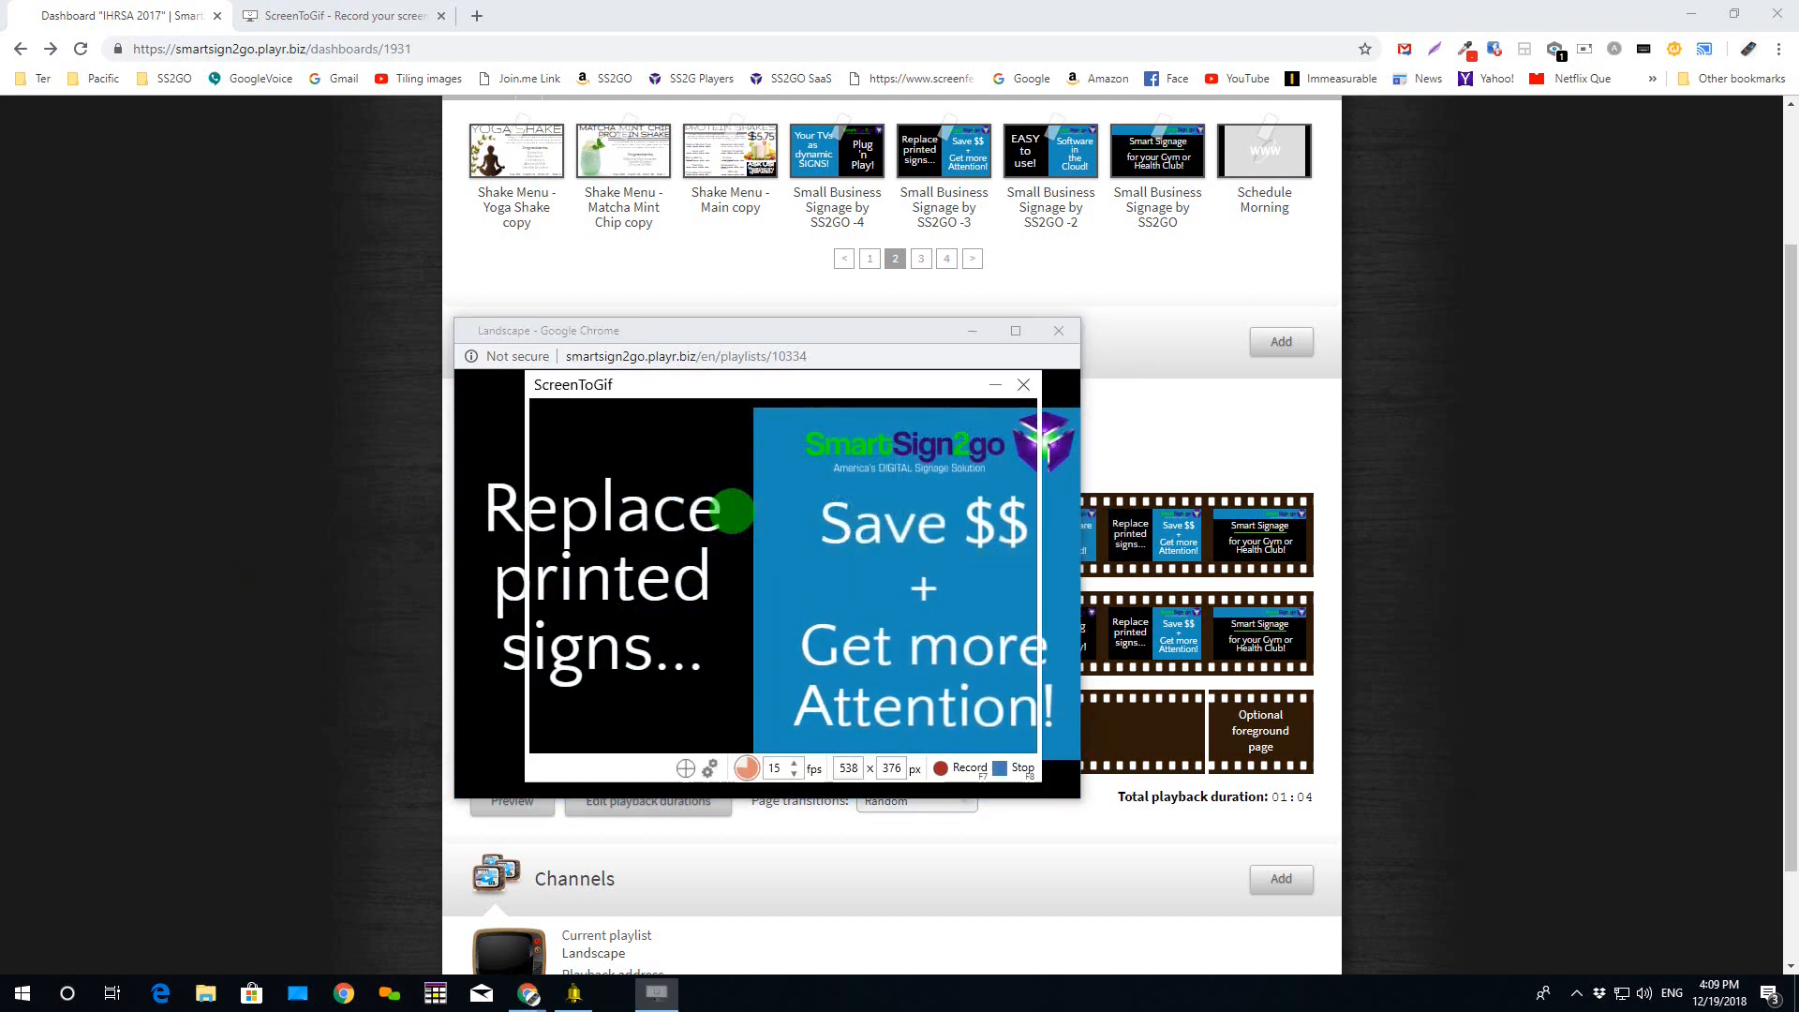
- Fit the recorder frame over the playlist preview at 658 × 446 px and record its slides at 15 fps
{"action": "left_click", "coordinate": [774, 395]}
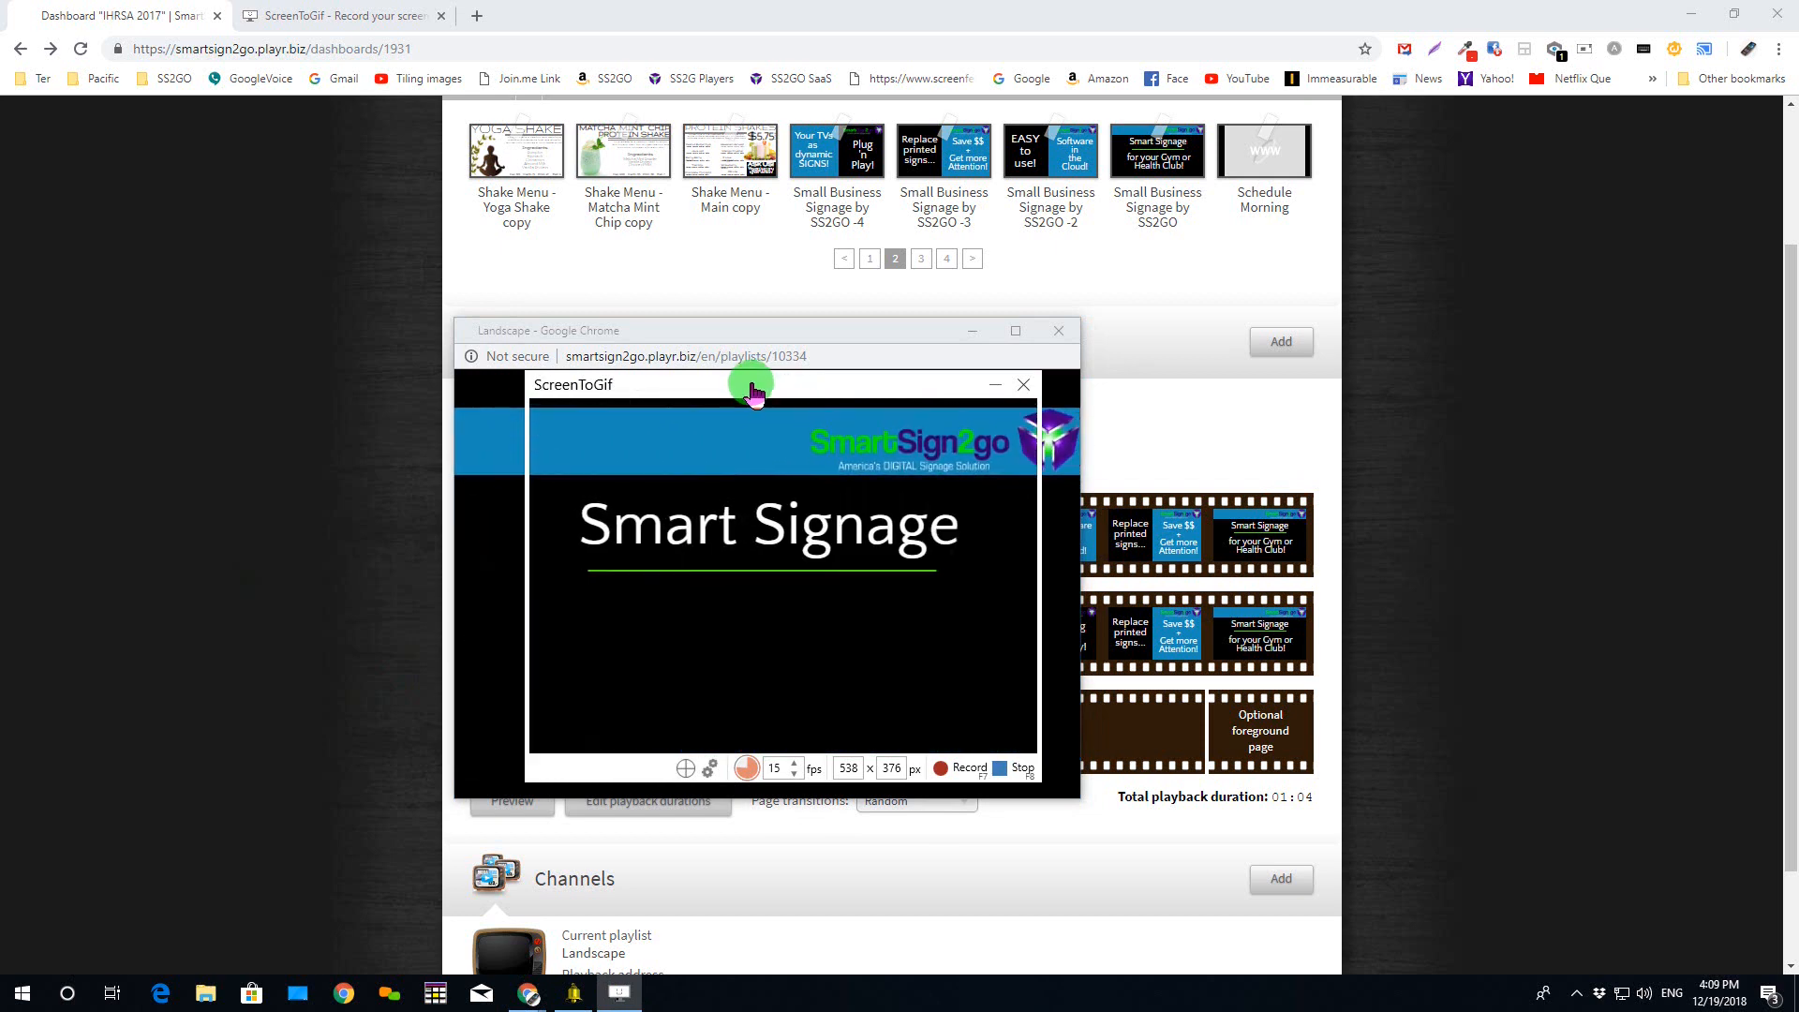
{"action": "left_click_drag", "start_coordinate": [750, 393], "coordinate": [677, 365]}
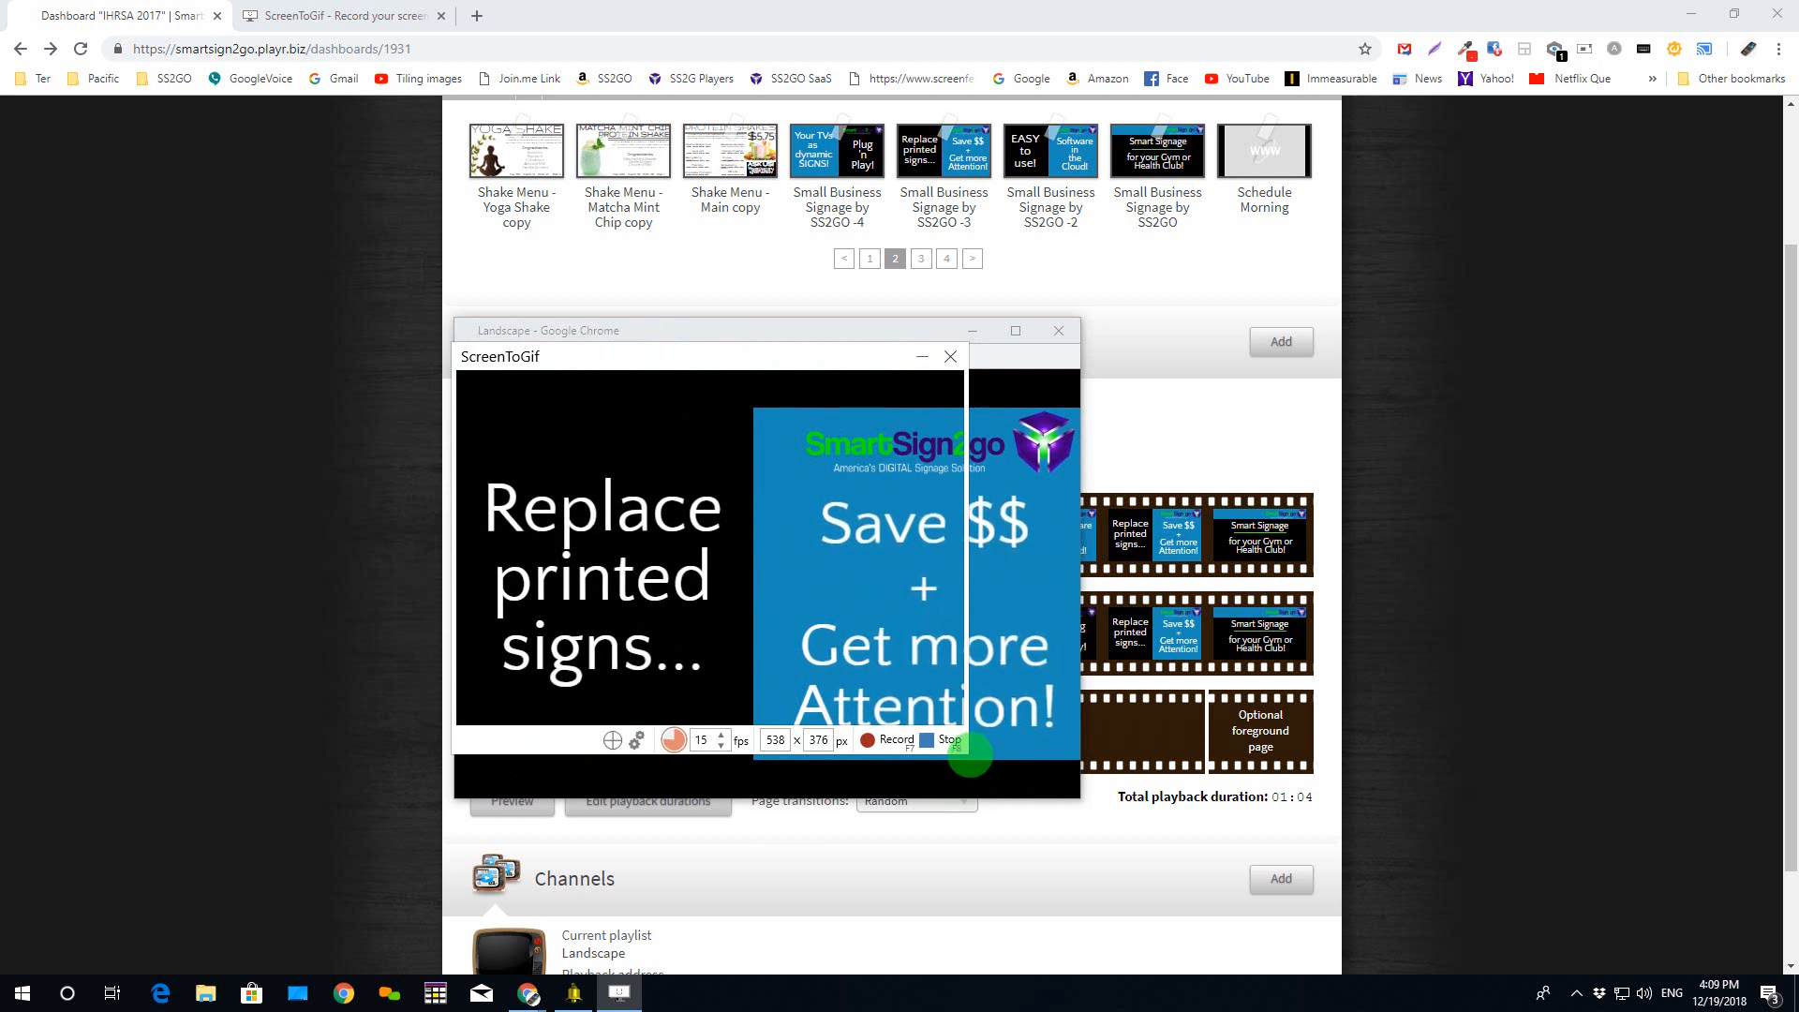
{"action": "left_click_drag", "start_coordinate": [965, 761], "coordinate": [1081, 828]}
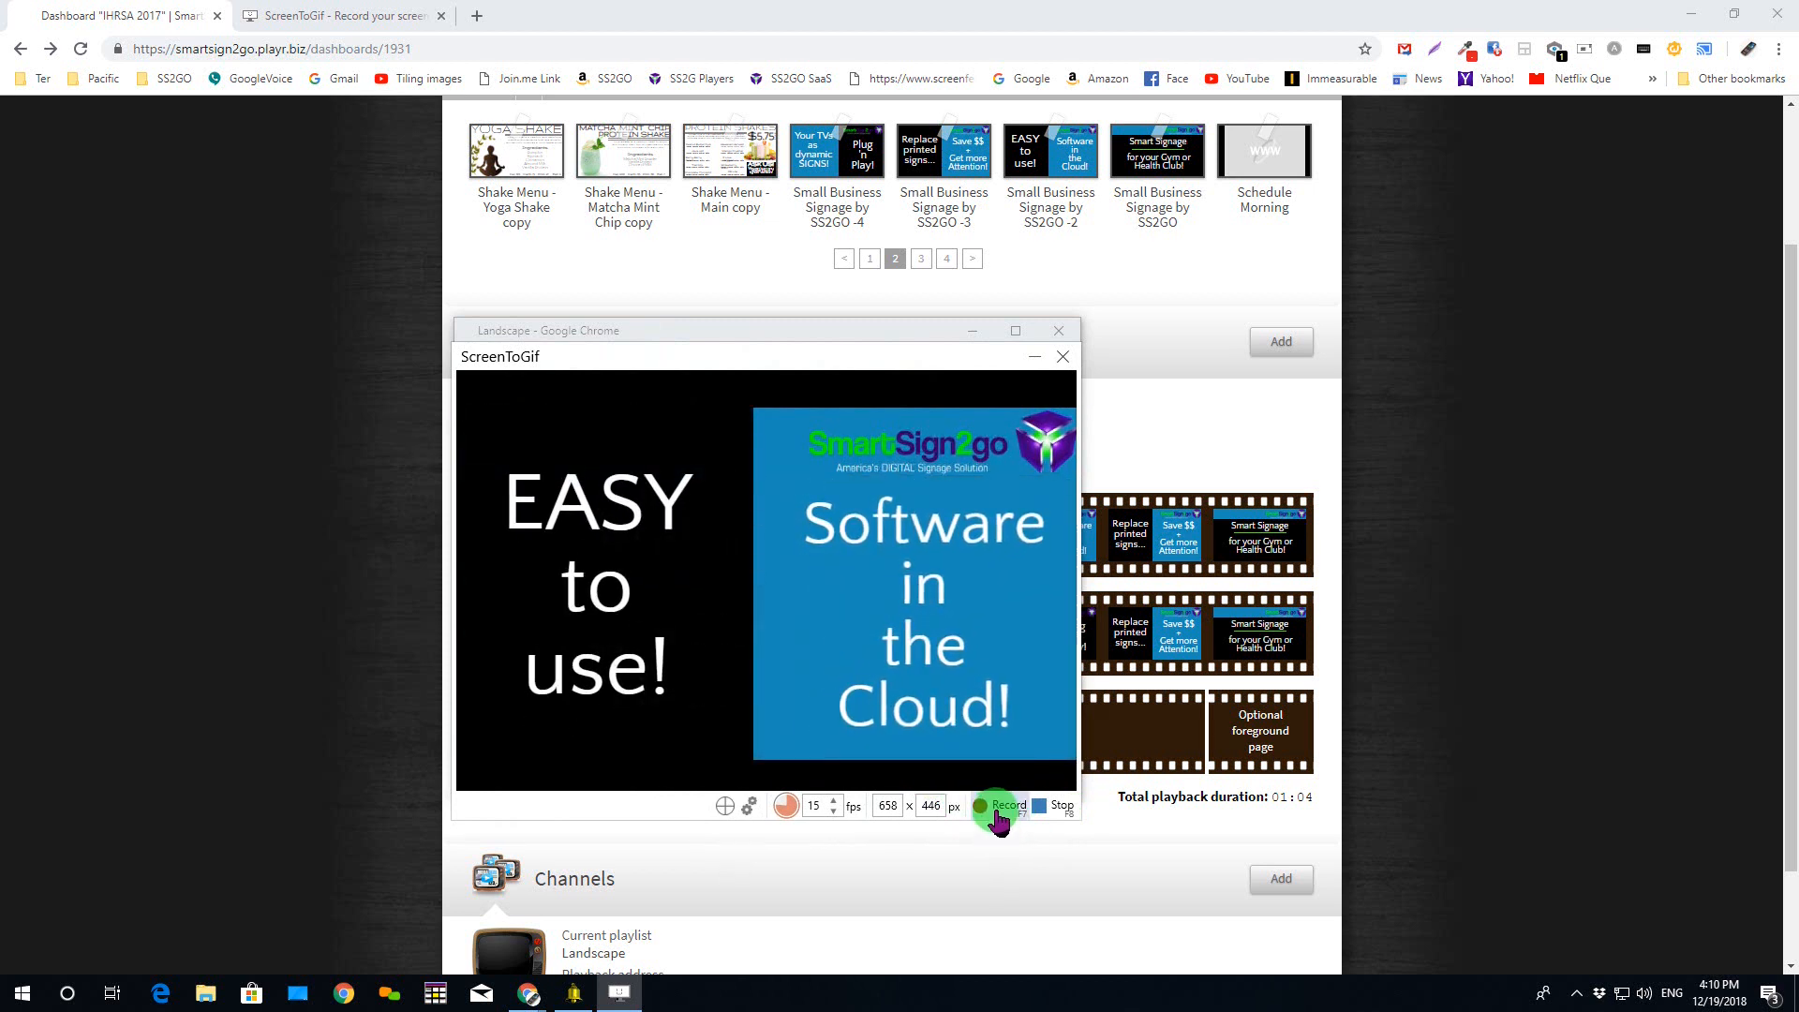
{"action": "left_click", "coordinate": [998, 818]}
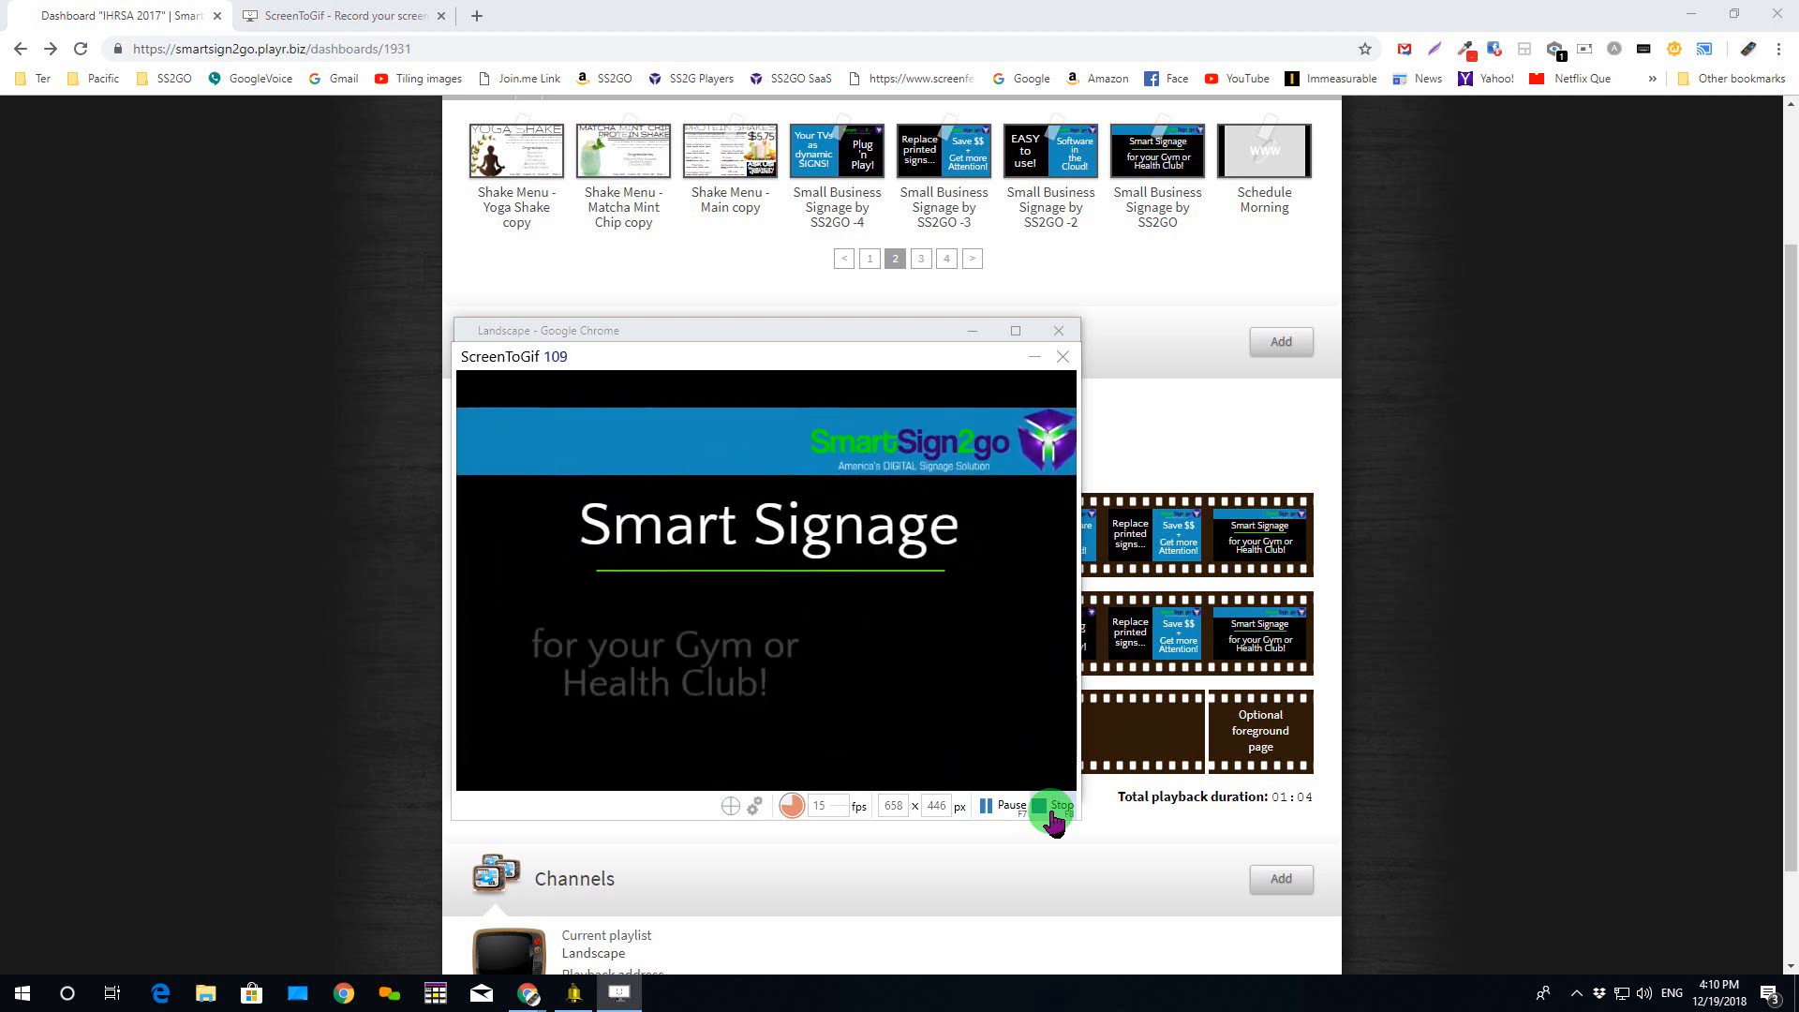
{"action": "left_click", "coordinate": [1053, 811]}
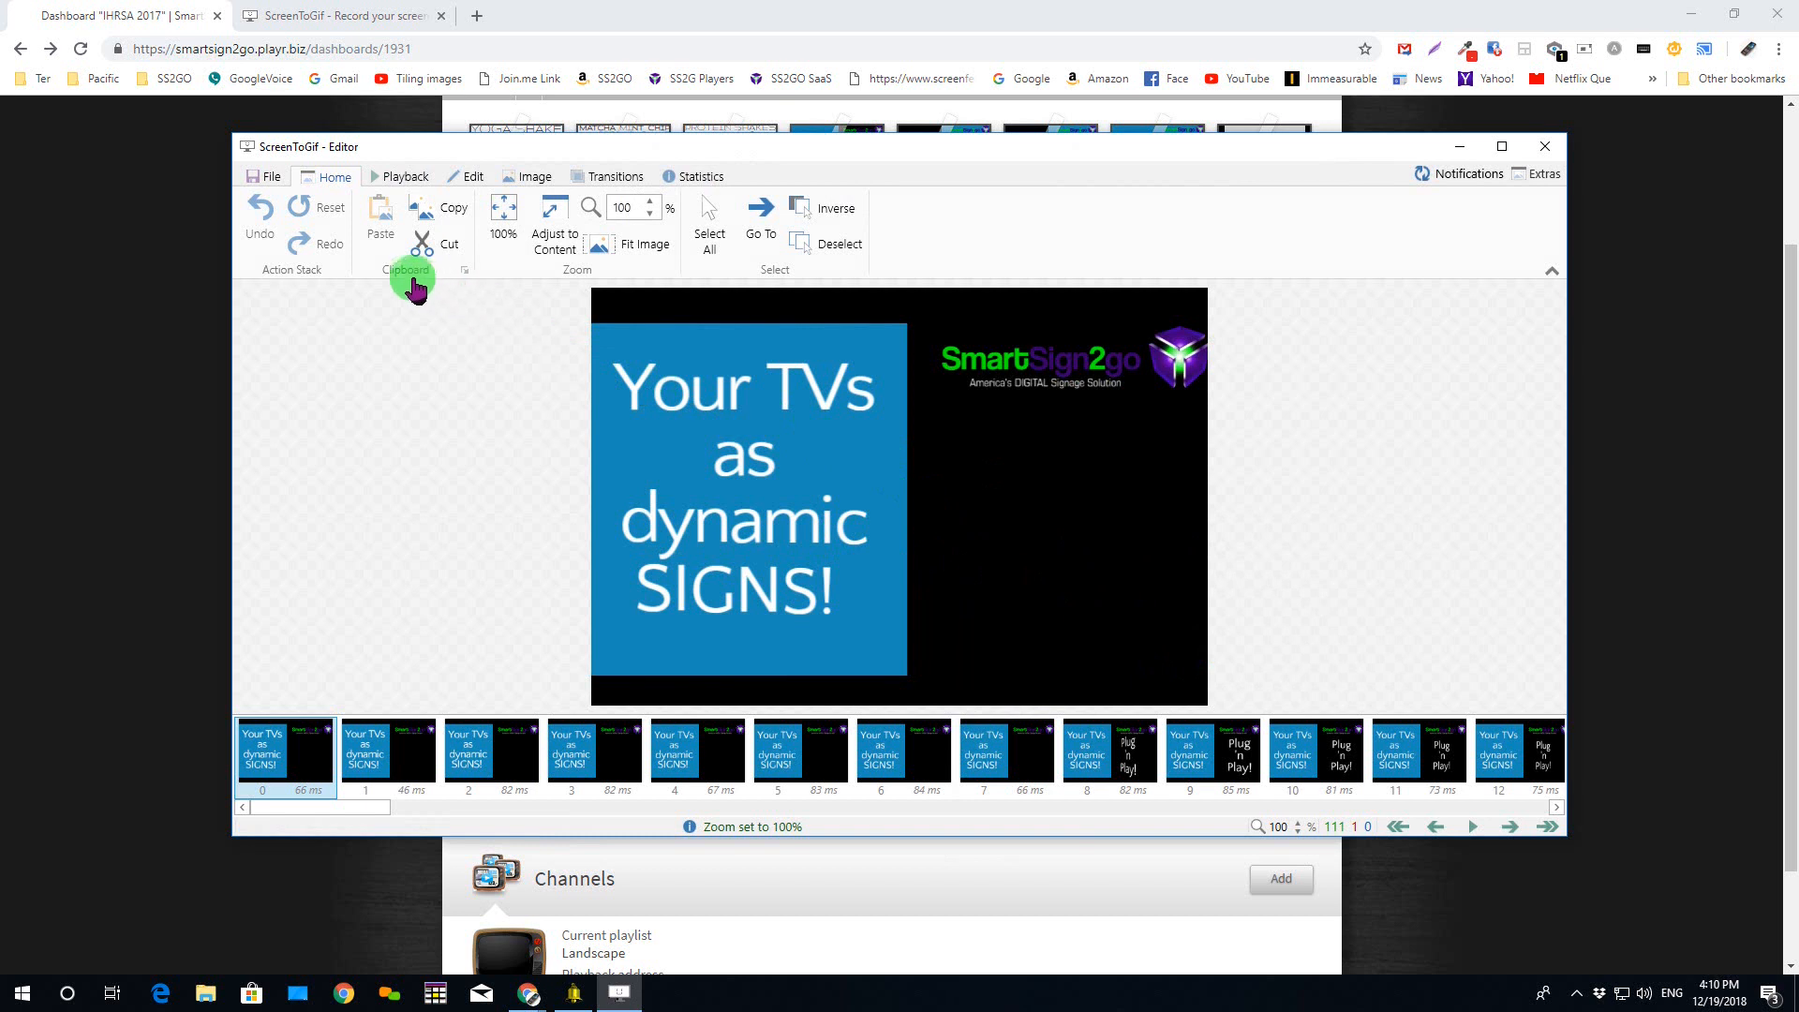
- Save the recording to the Desktop as a GIF named demogif with encoder 1.0
{"action": "left_click", "coordinate": [271, 177]}
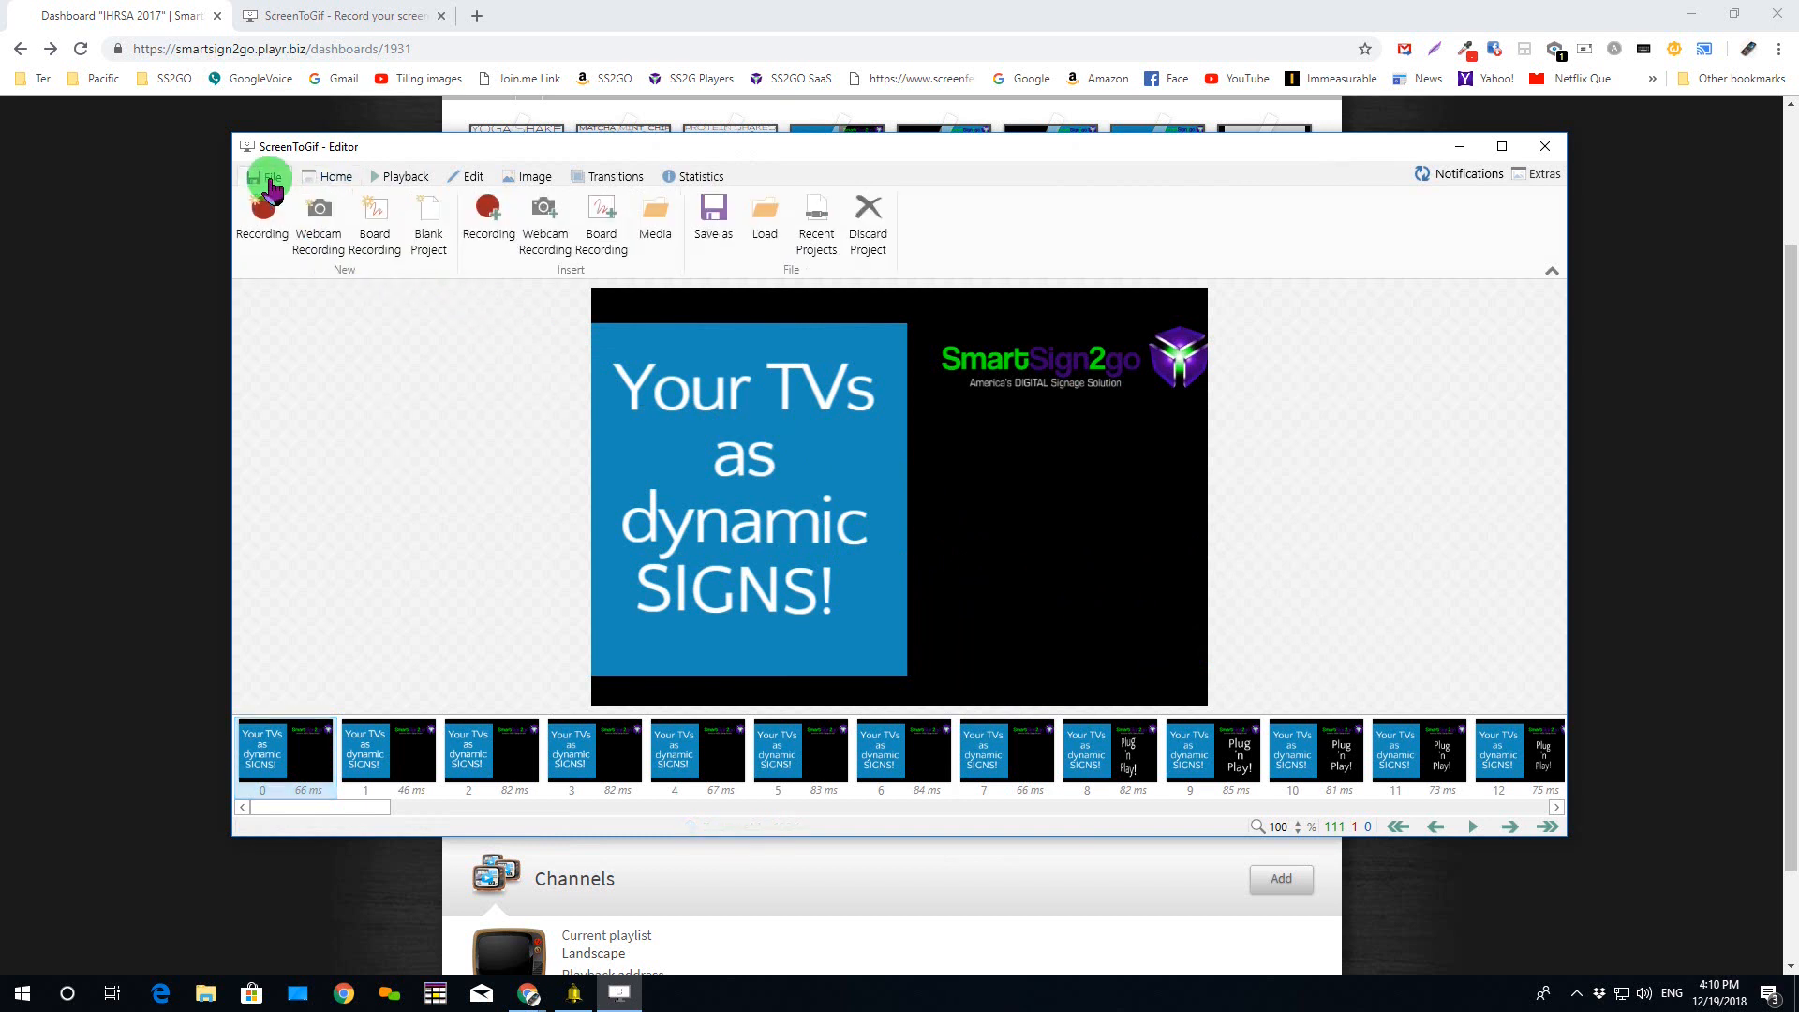
{"action": "left_click", "coordinate": [715, 225]}
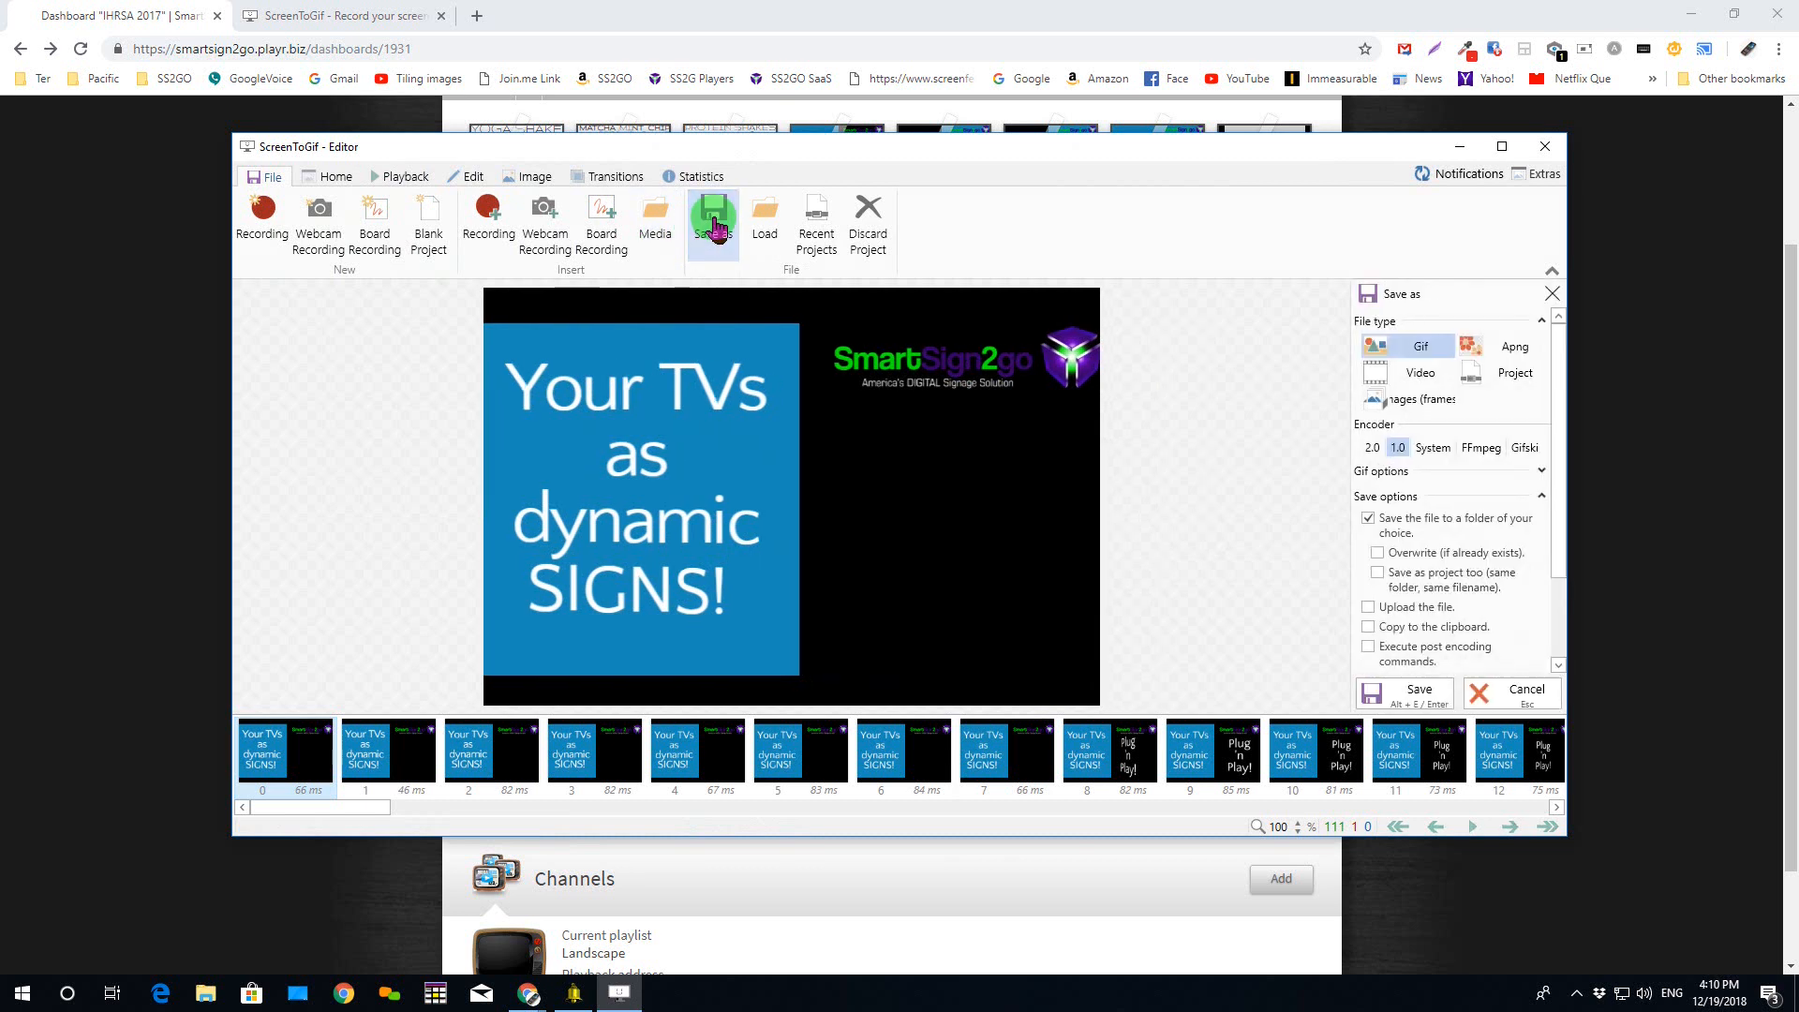
{"action": "scroll", "coordinate": [1409, 562], "scroll_direction": "down", "scroll_amount": 2}
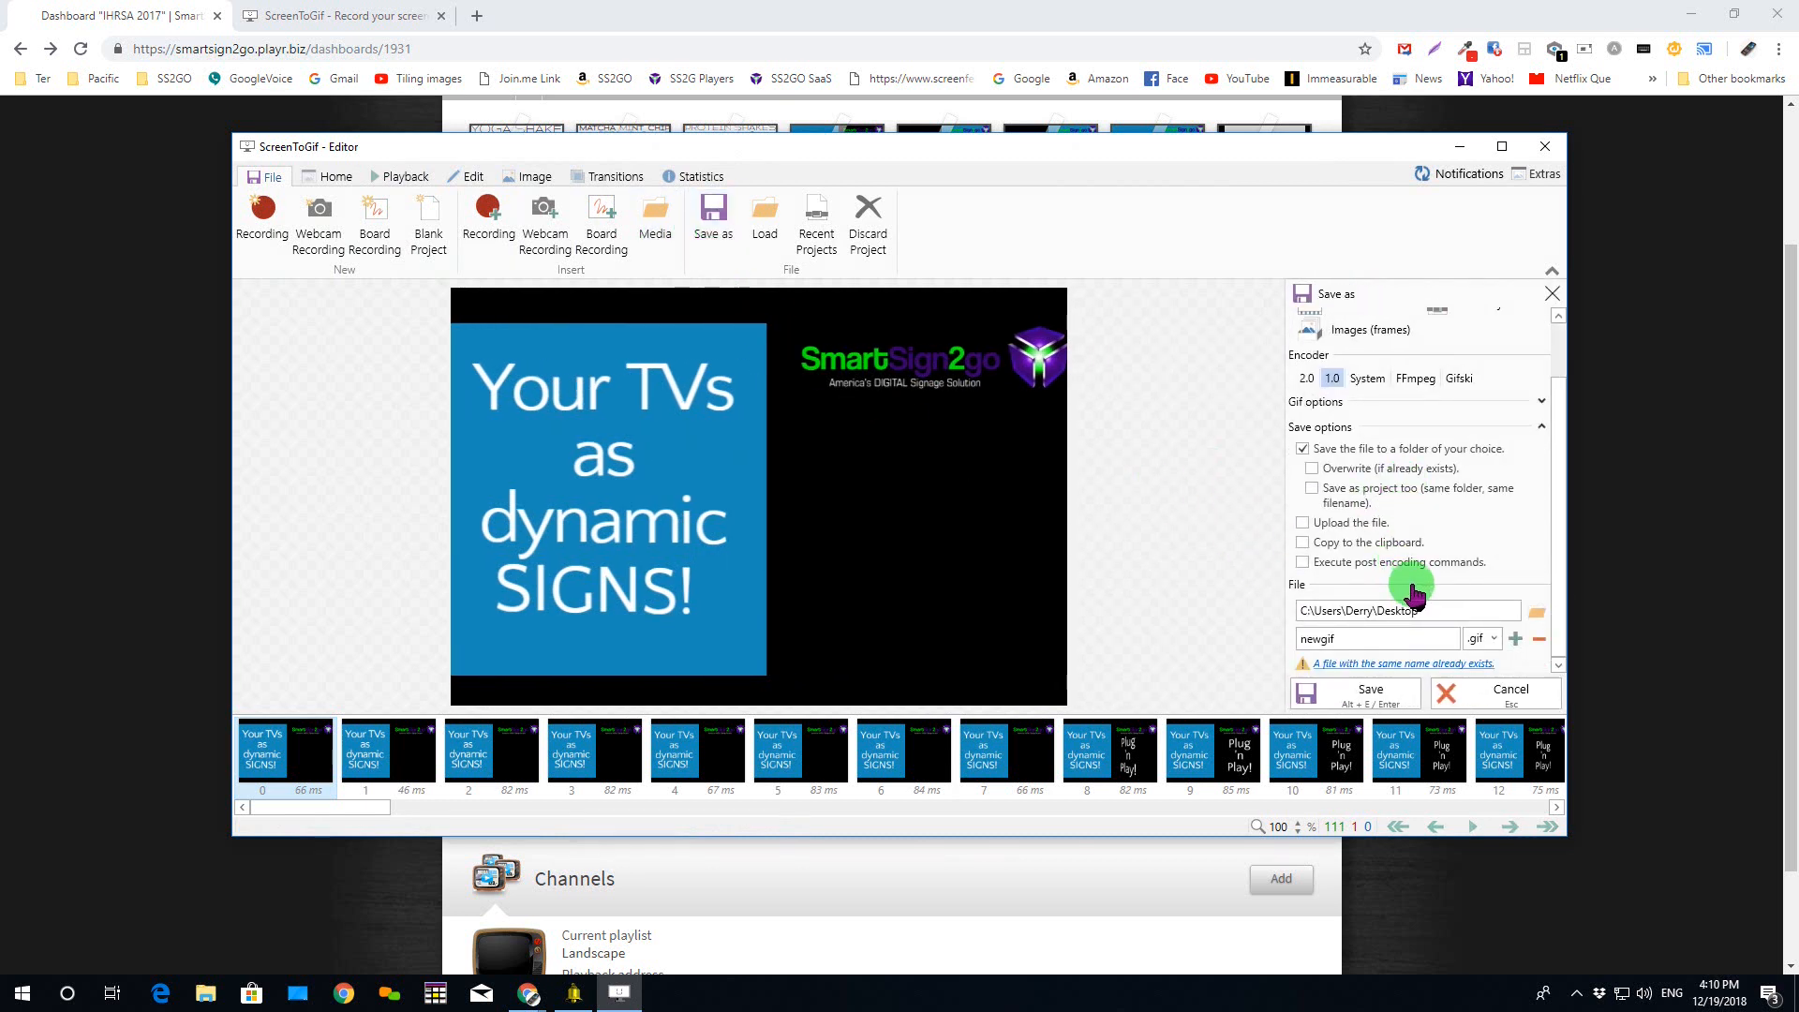
{"action": "left_click_drag", "start_coordinate": [1346, 638], "coordinate": [1284, 640]}
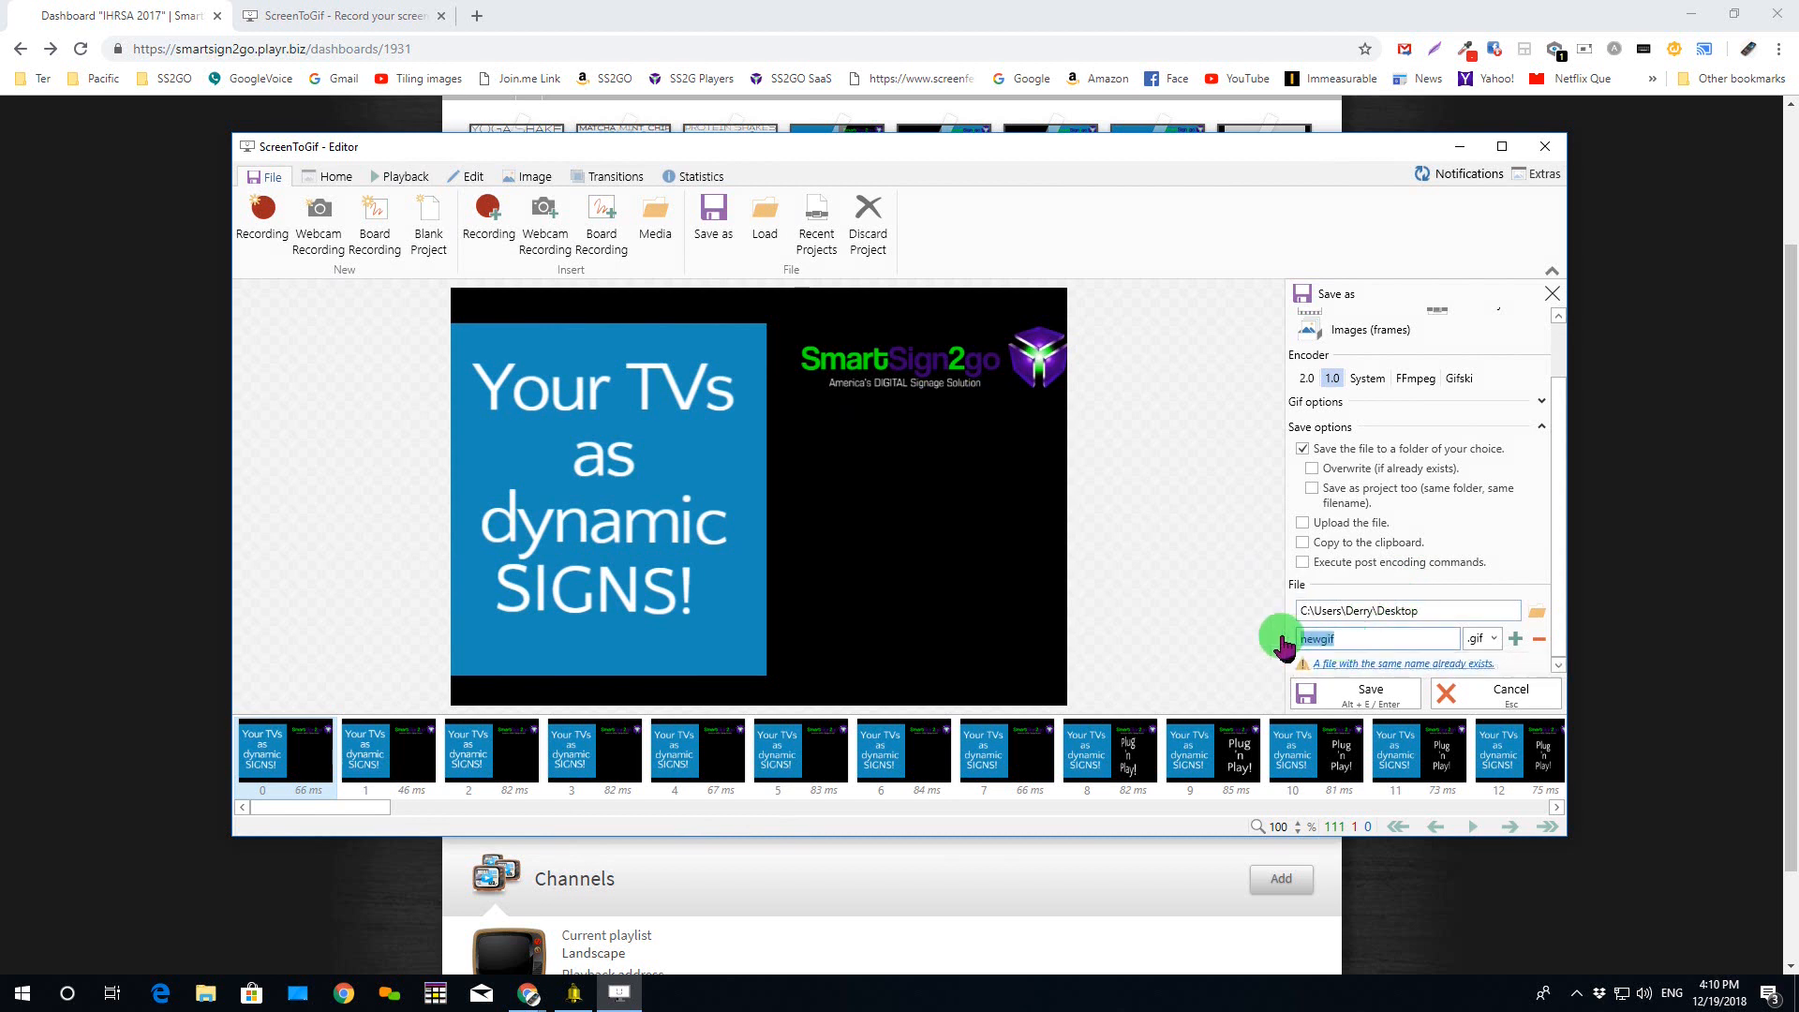
{"action": "type", "text": "demo"}
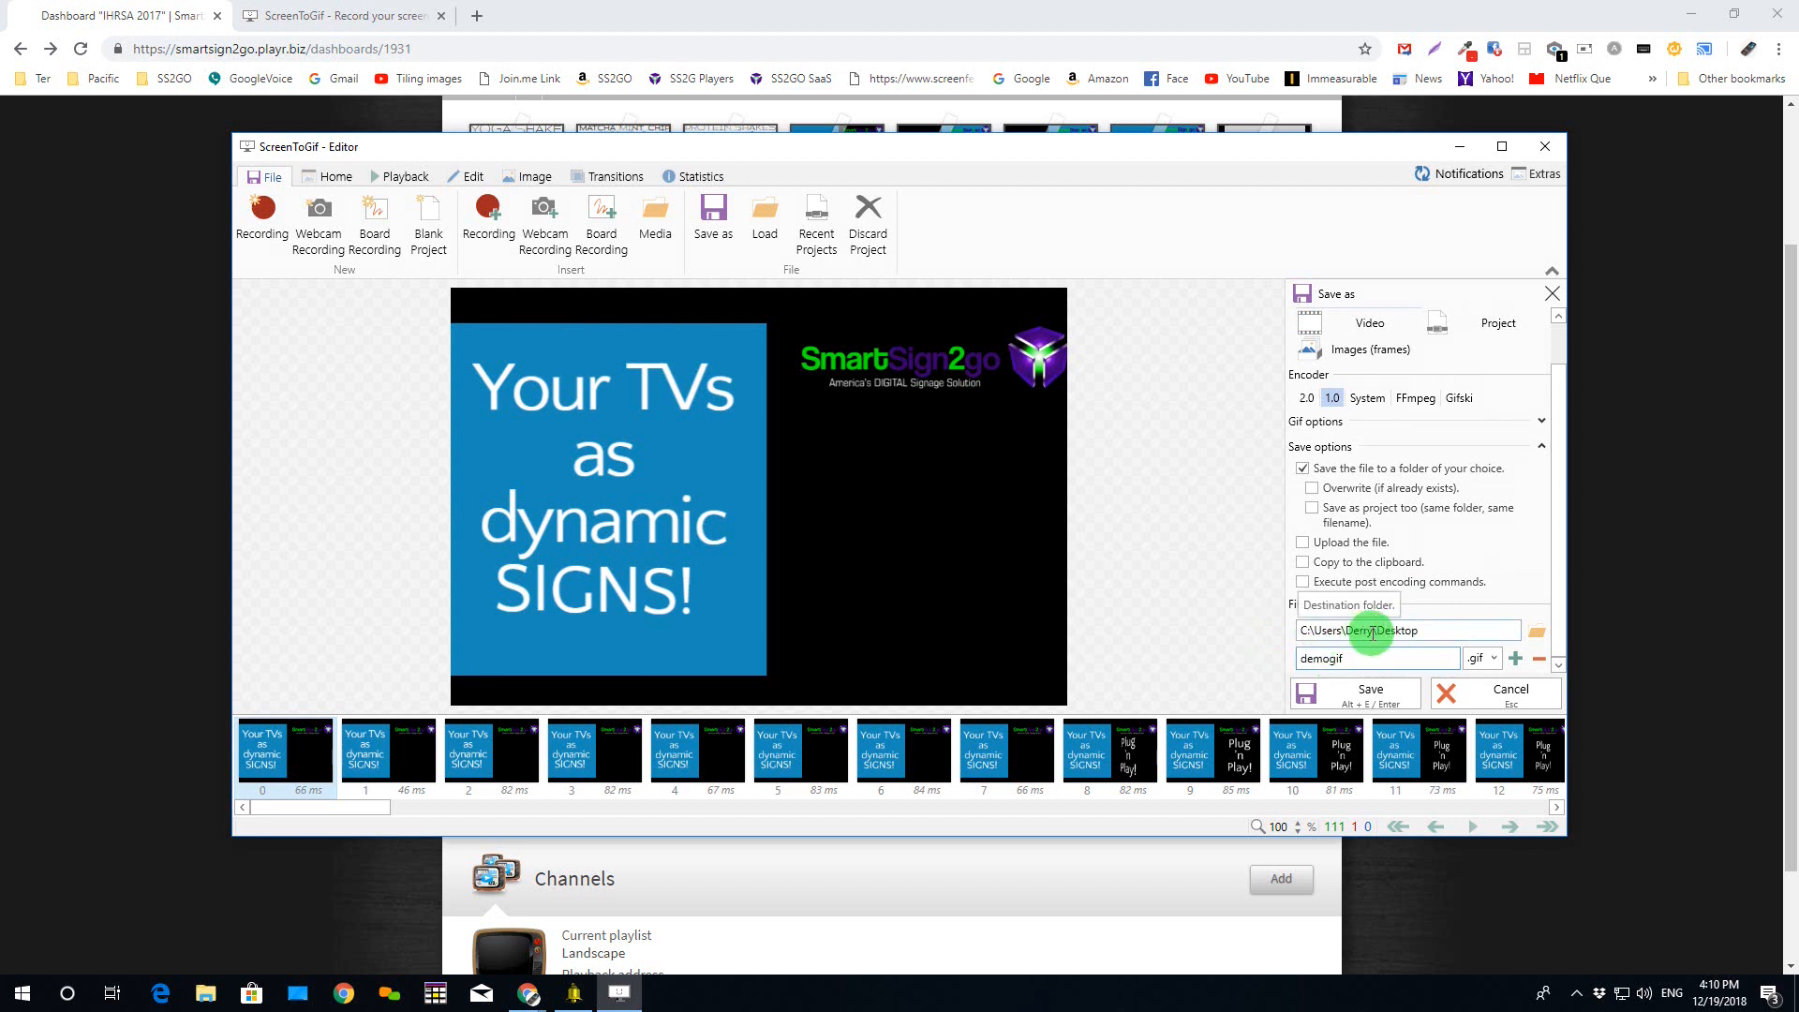
{"action": "left_click", "coordinate": [1374, 693]}
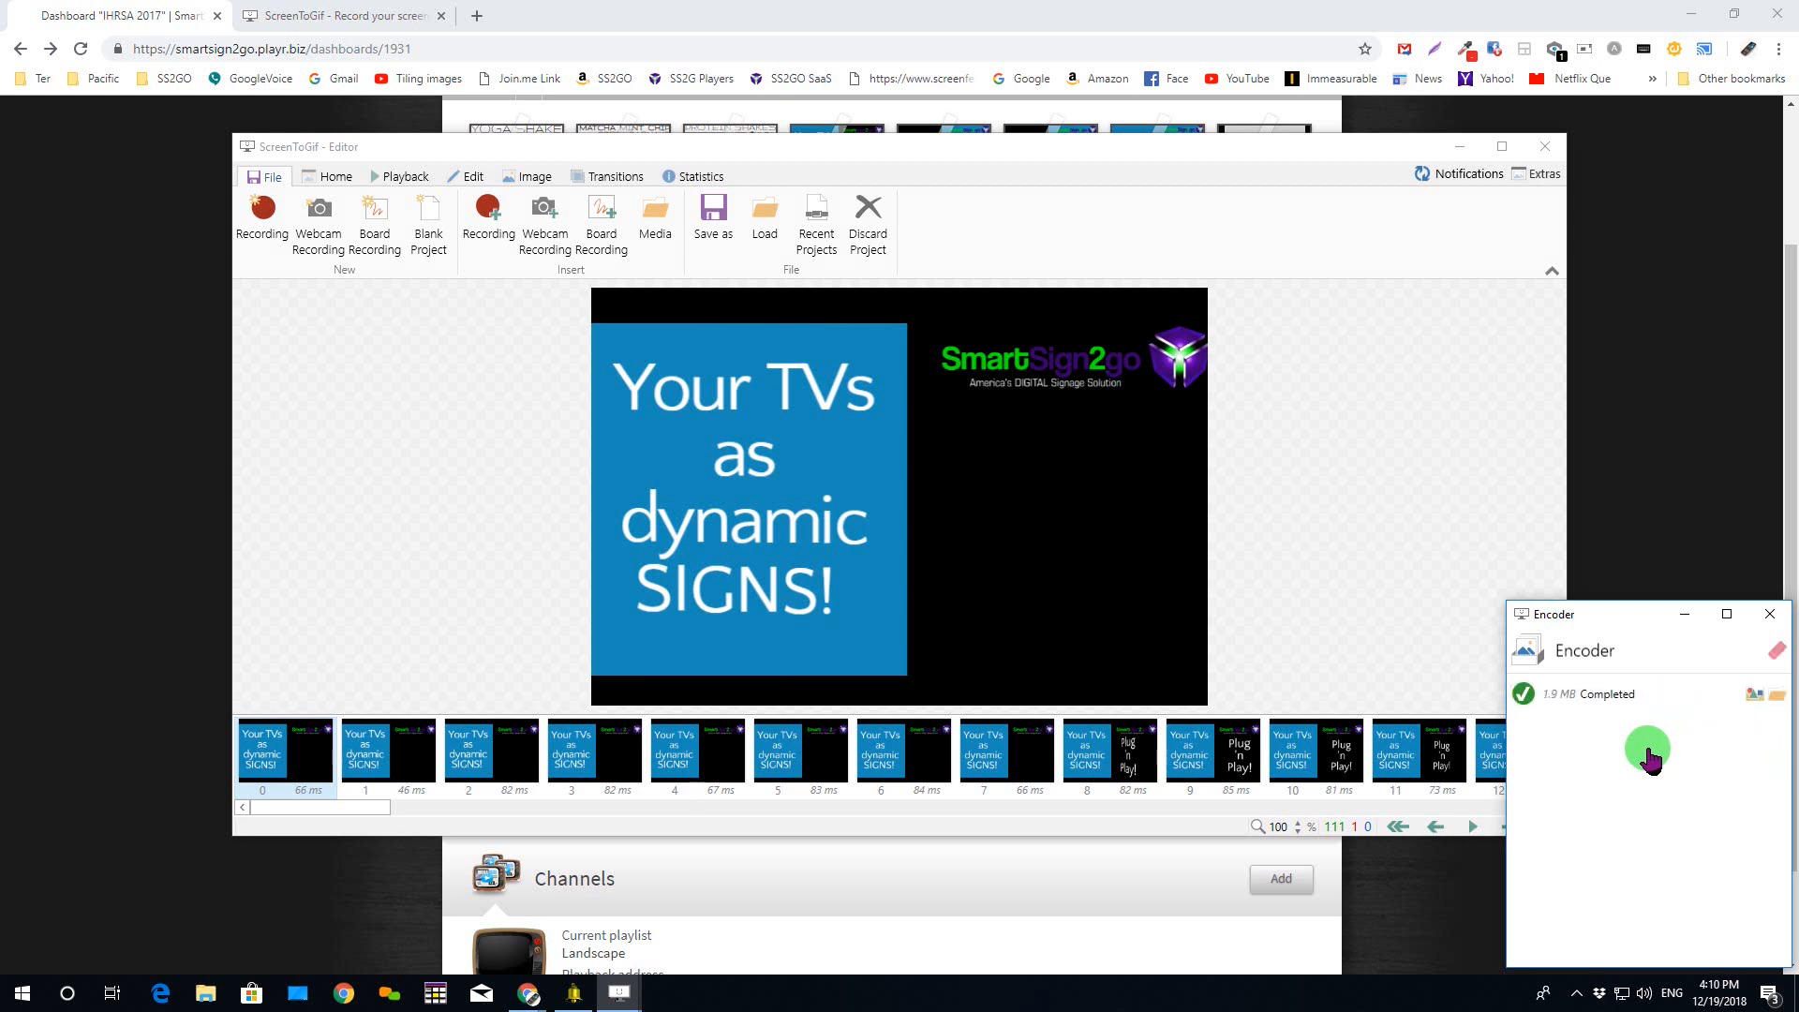
- Open demogif.gif from its destination folder, watch the animation play, and close the image viewer
{"action": "left_click", "coordinate": [1778, 698]}
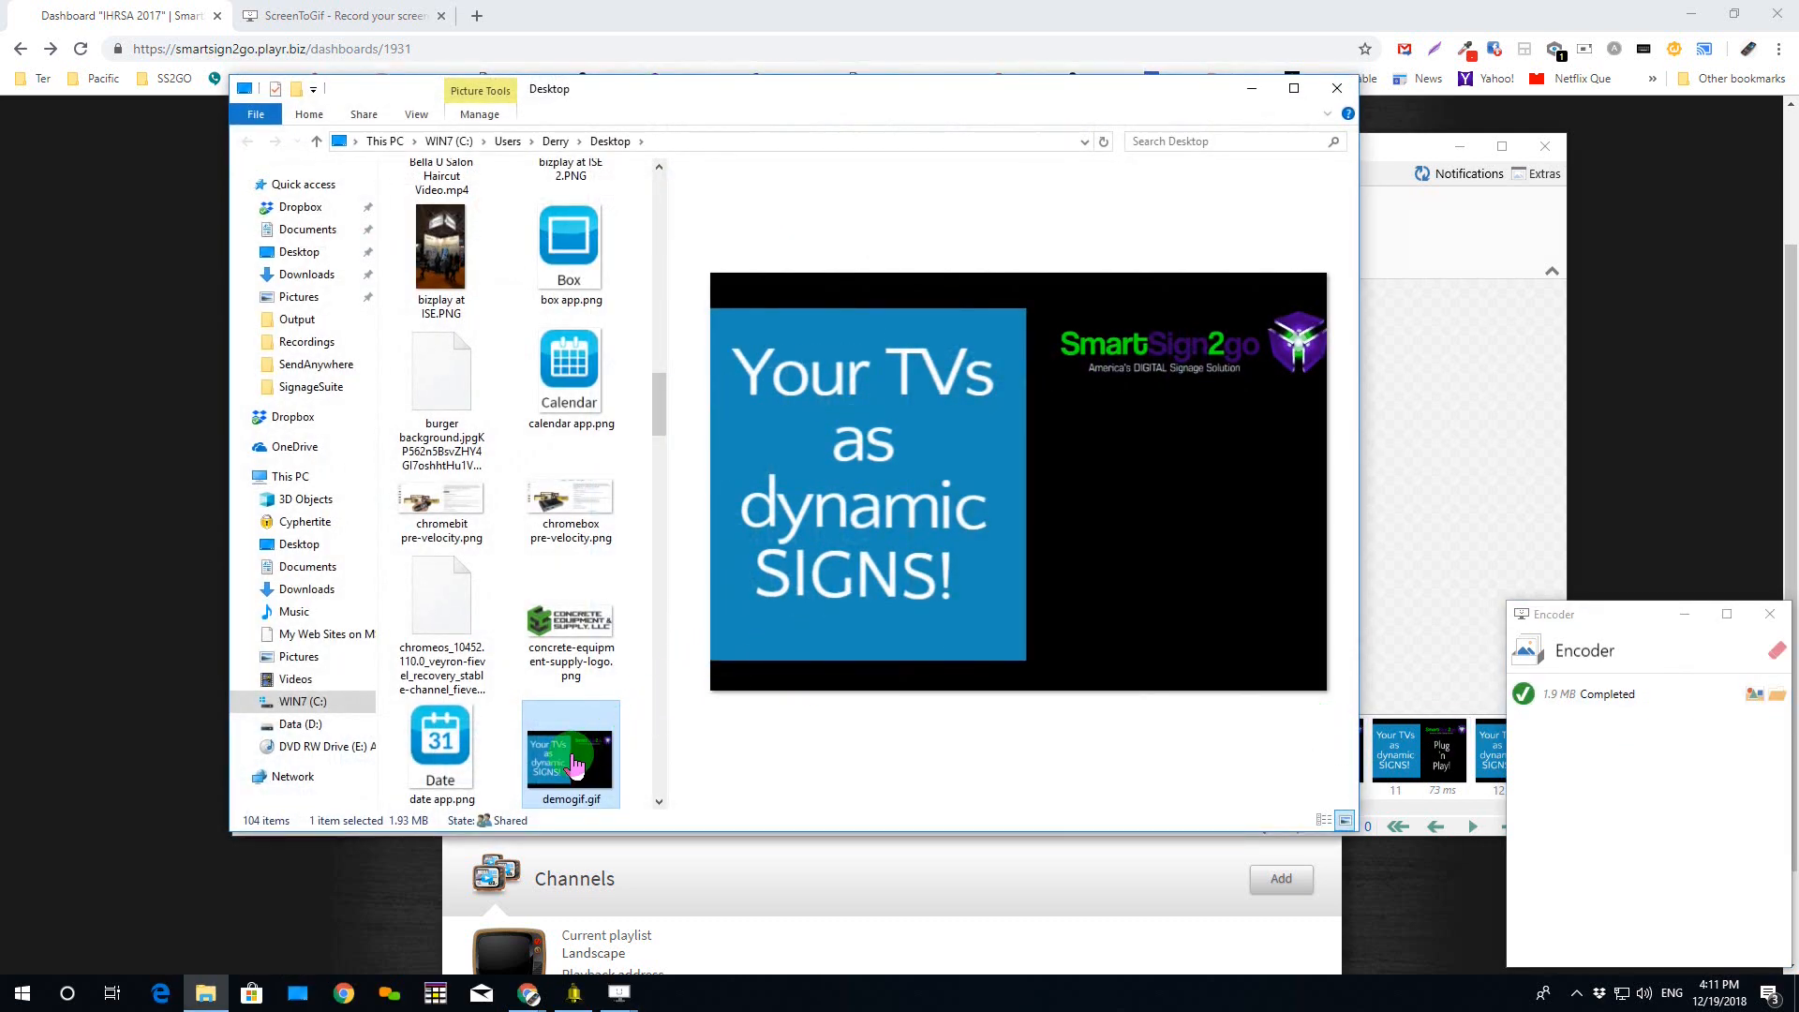
{"action": "double_click", "coordinate": [575, 766]}
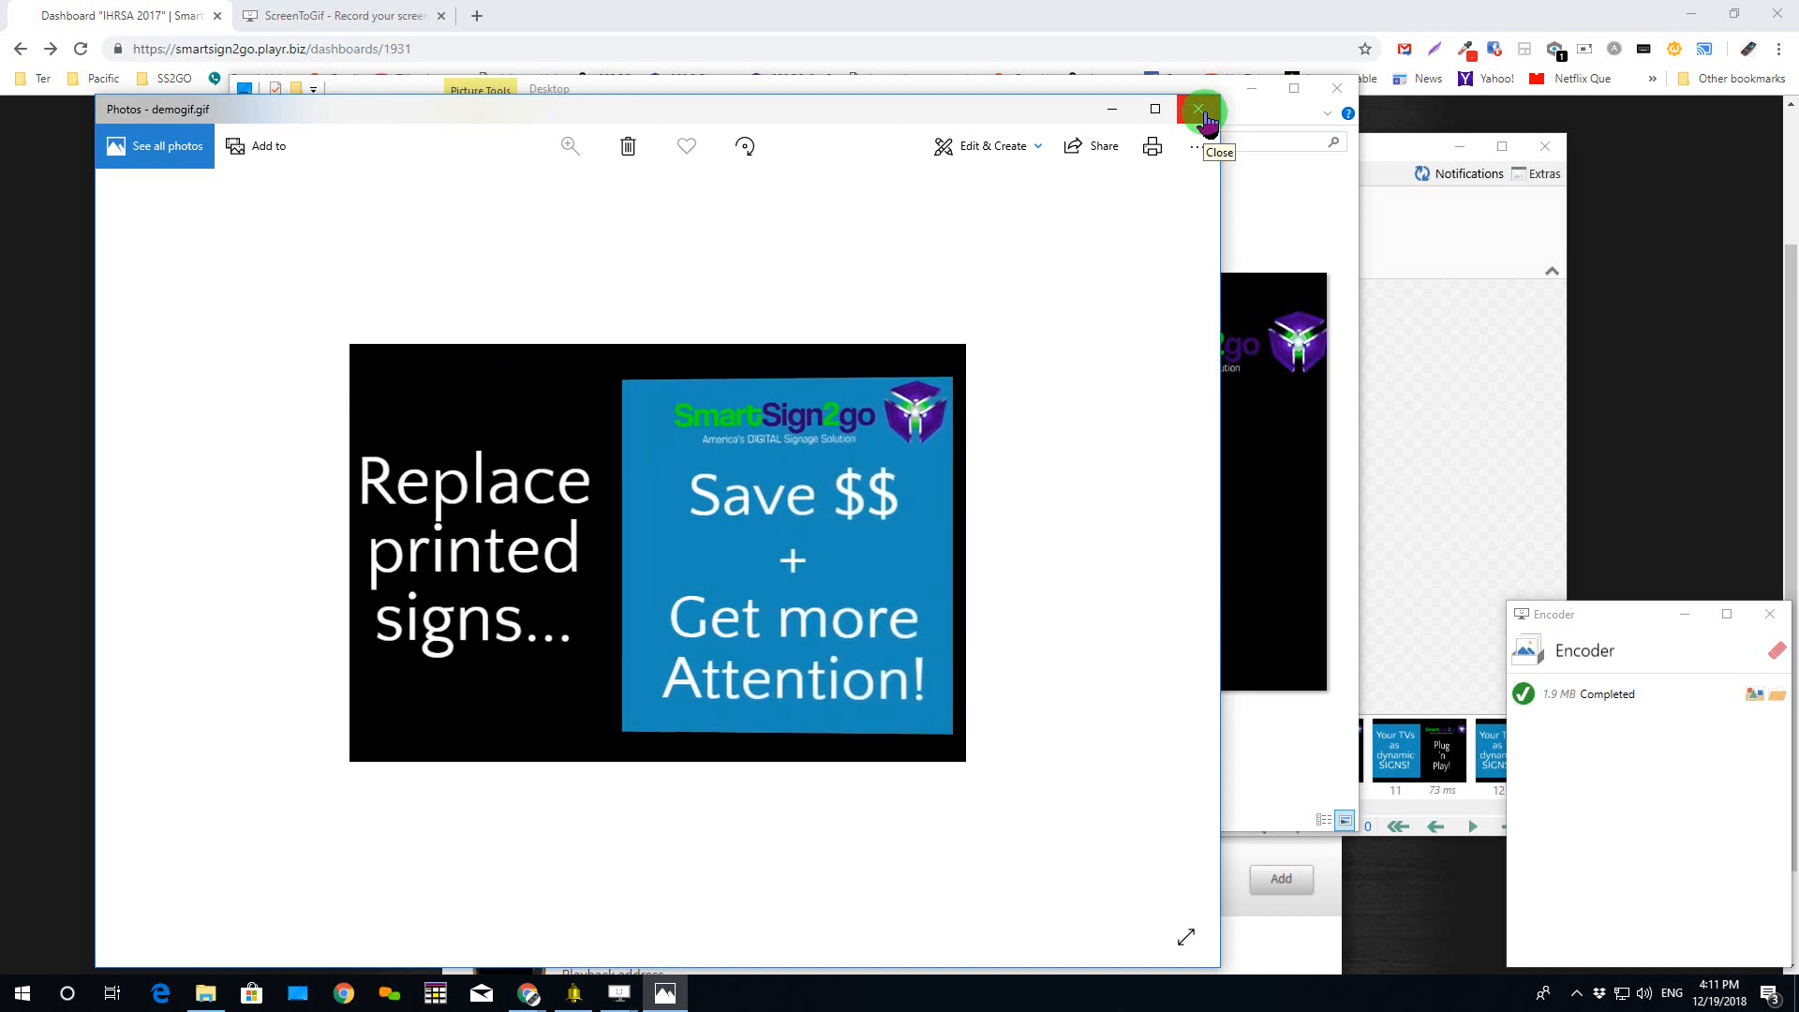
{"action": "left_click", "coordinate": [1203, 110]}
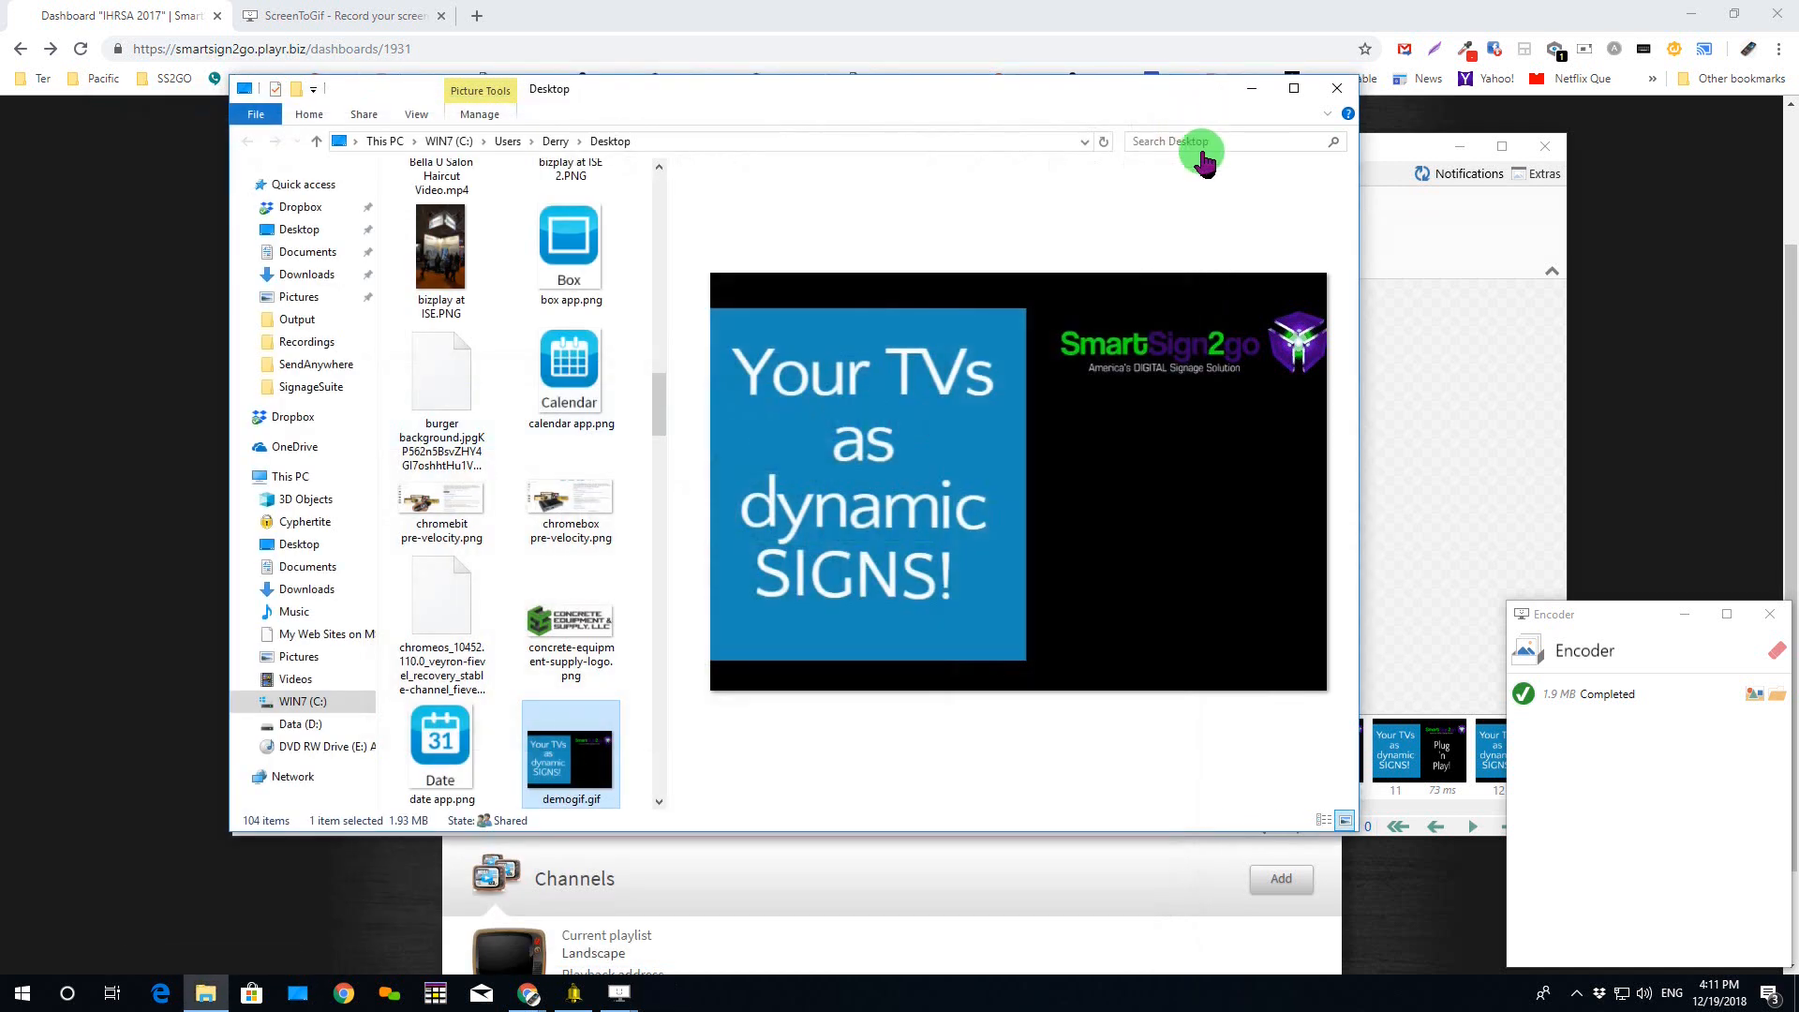
- Close the Desktop folder window and exit the ScreenToGif editor
{"action": "left_click", "coordinate": [1342, 101]}
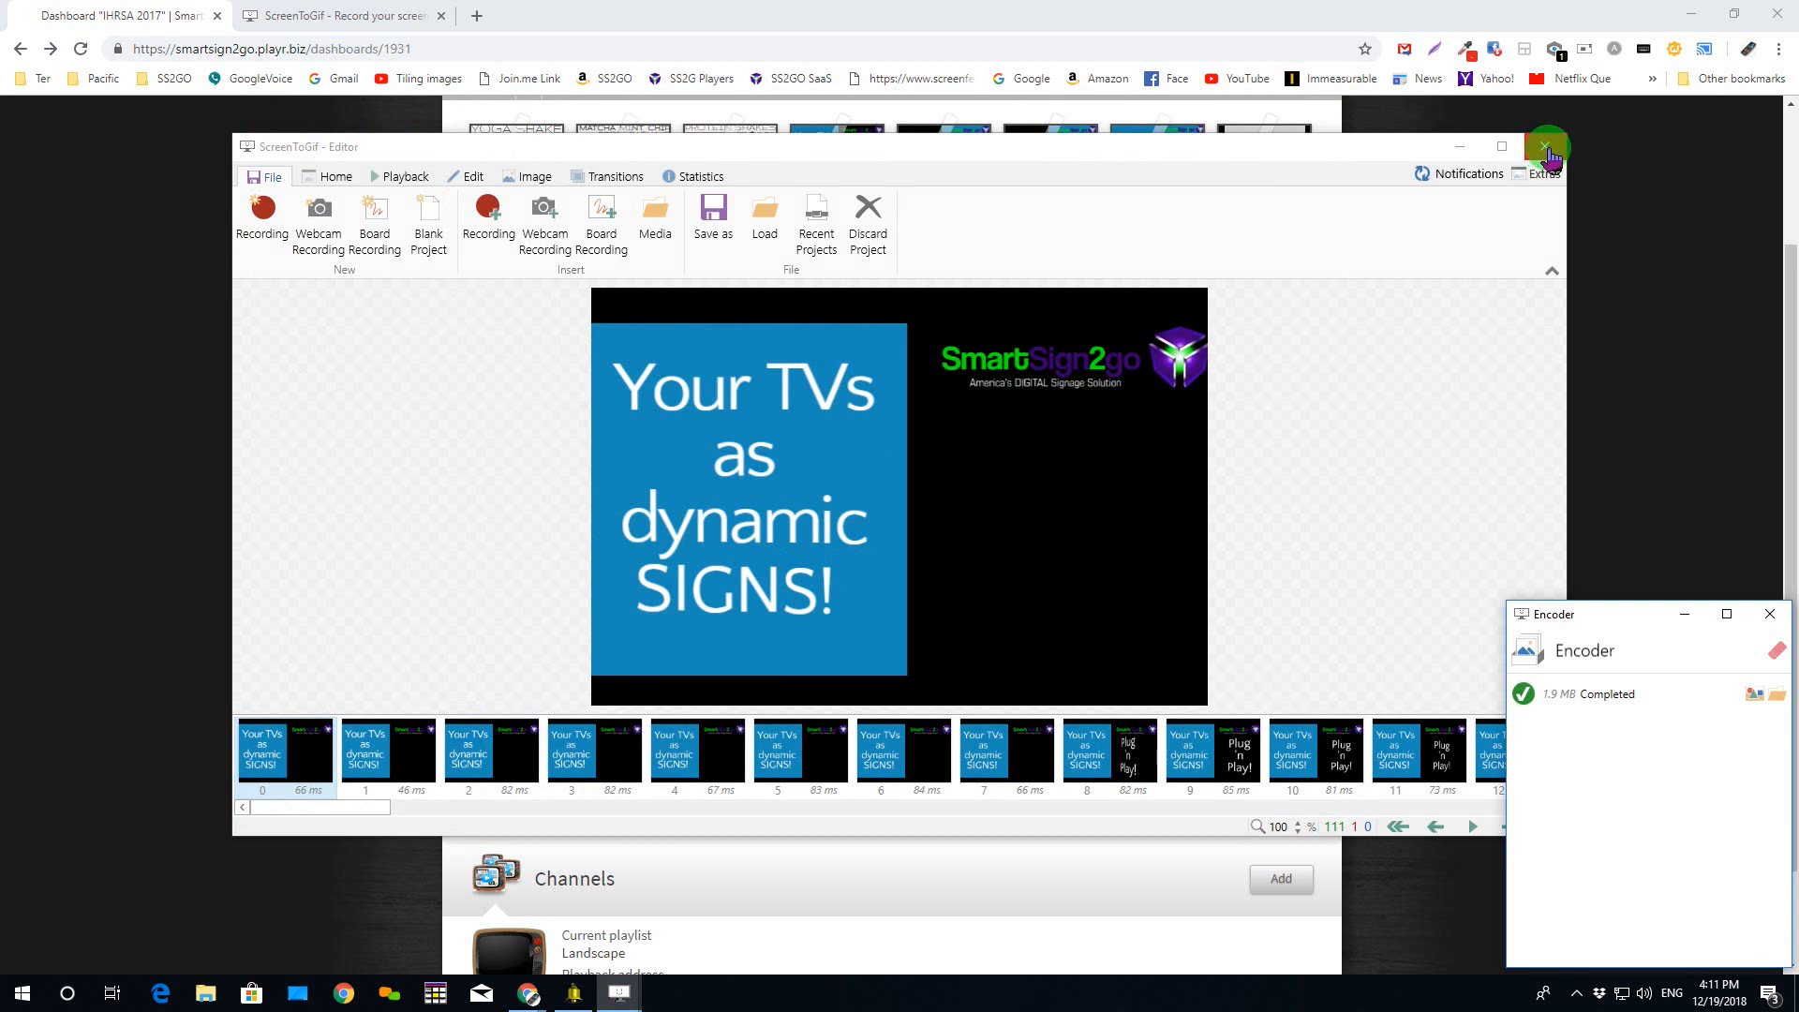
{"action": "left_click", "coordinate": [1545, 149]}
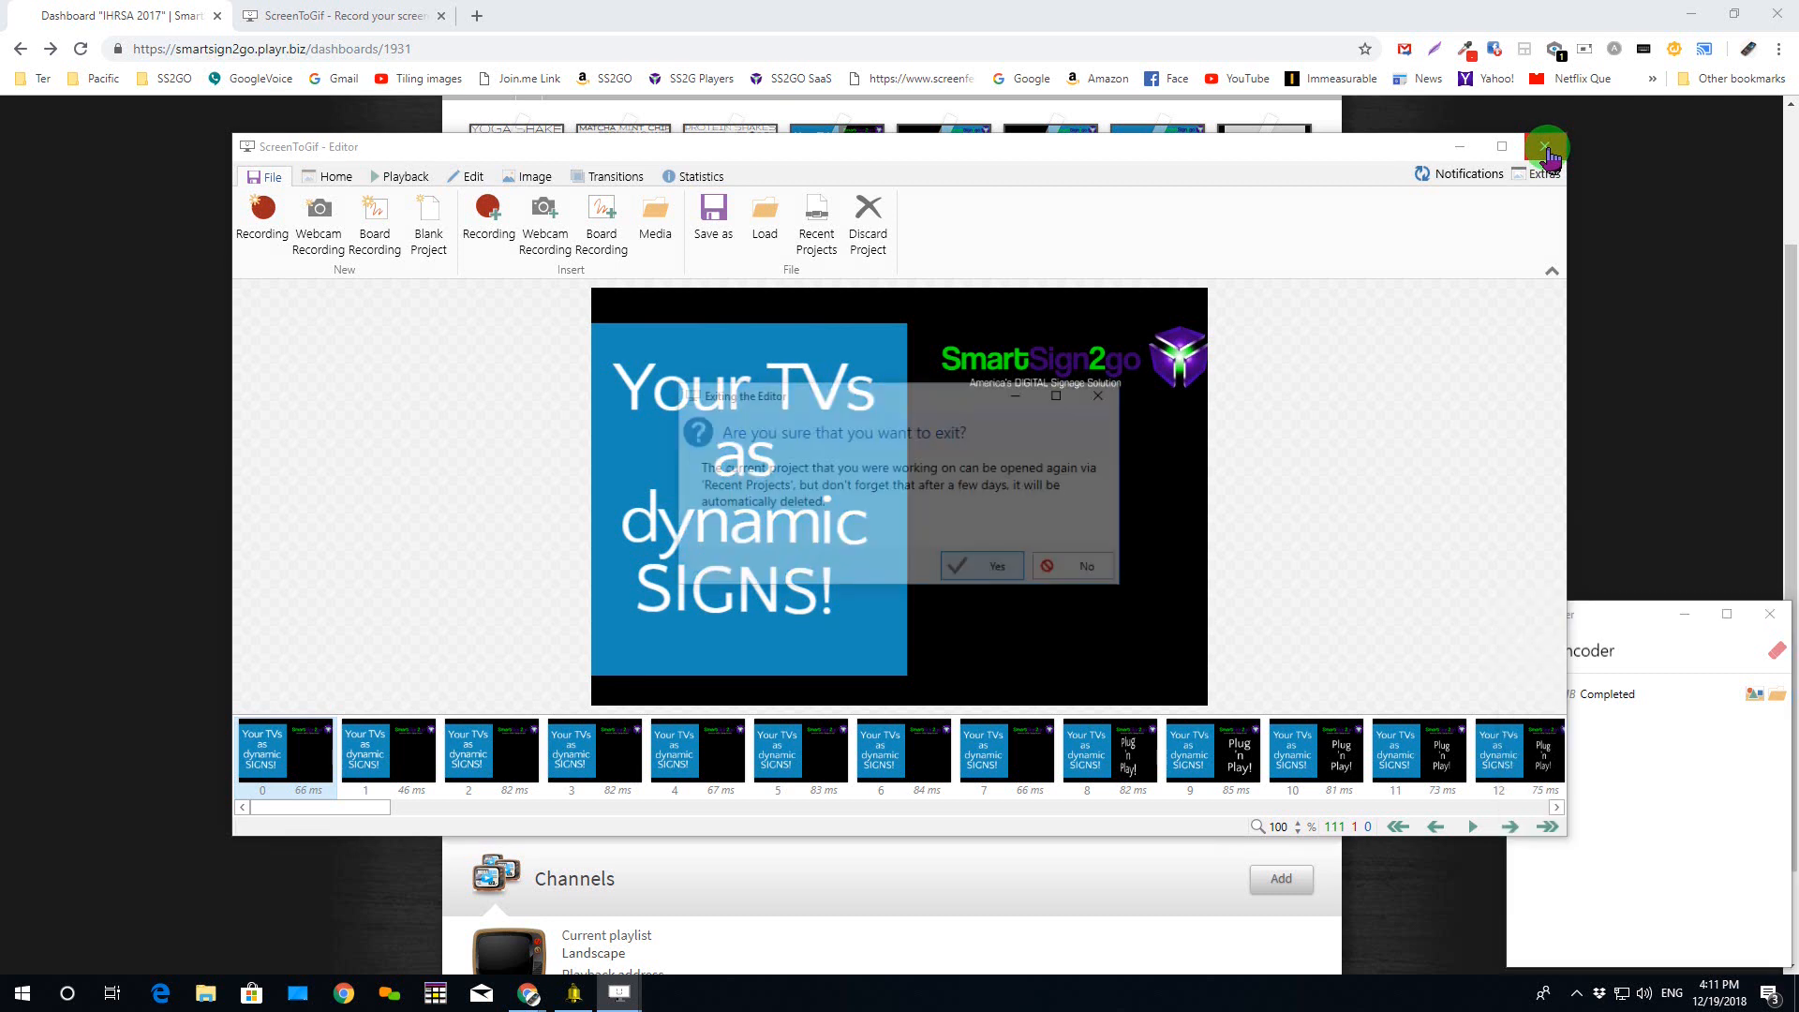
{"action": "left_click", "coordinate": [989, 573]}
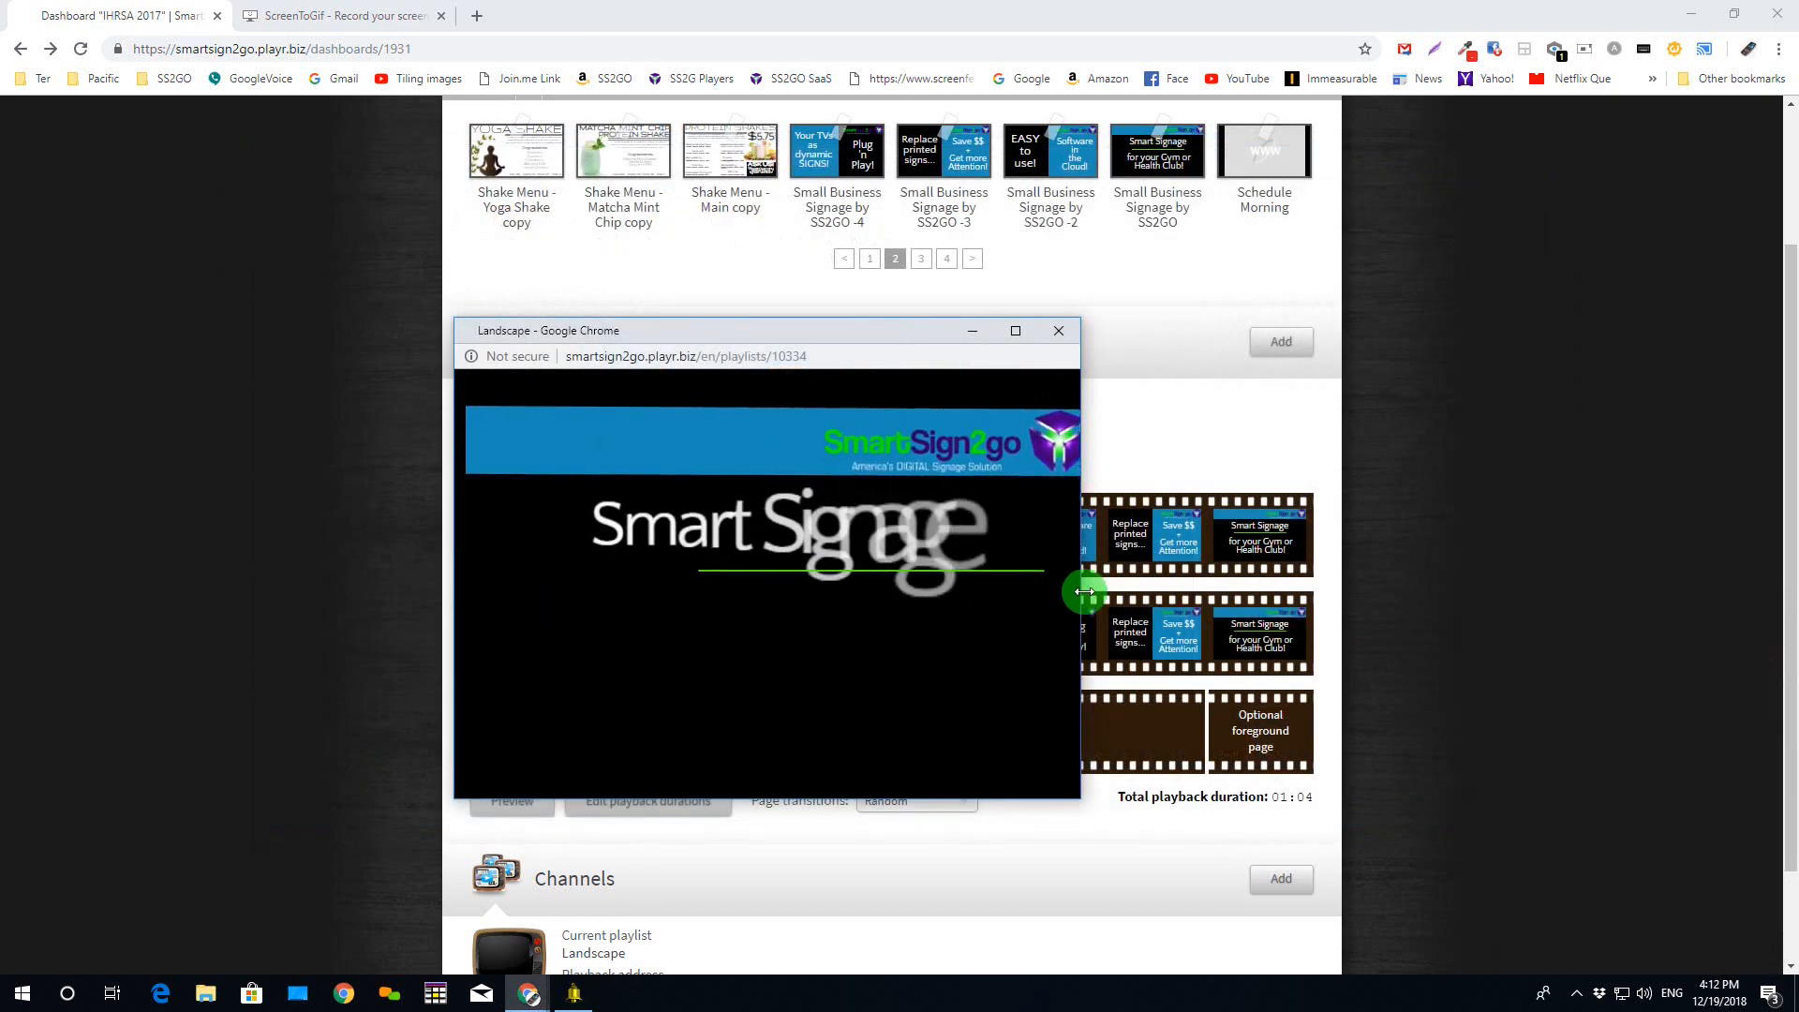